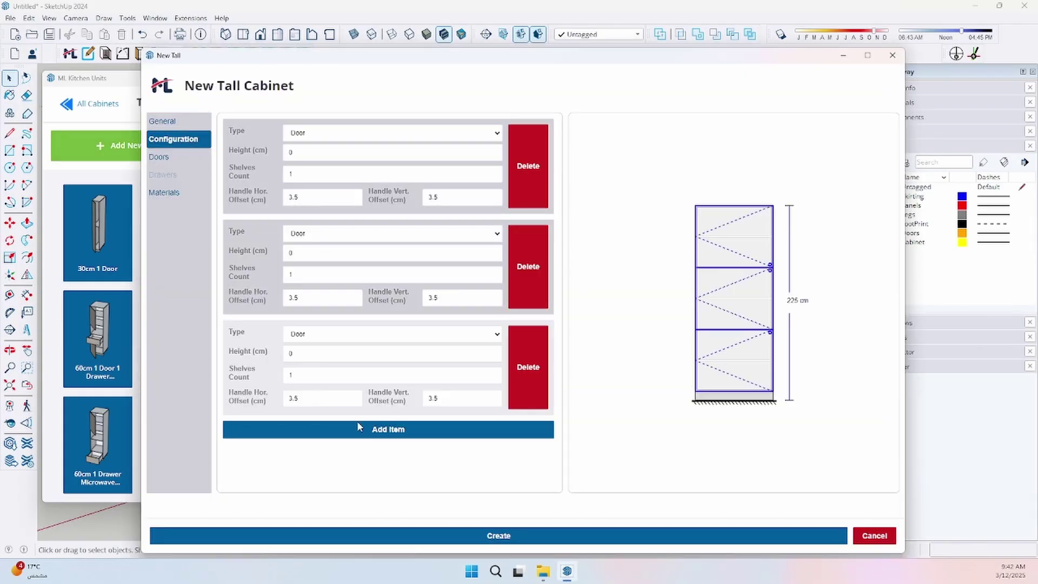
- Configure the tall cabinet sections as double door, opening, drawer and double door, with heights
left_click(391, 334)
left_click(392, 133)
left_click(305, 286)
left_click(387, 429)
left_click(391, 410)
left_click(308, 460)
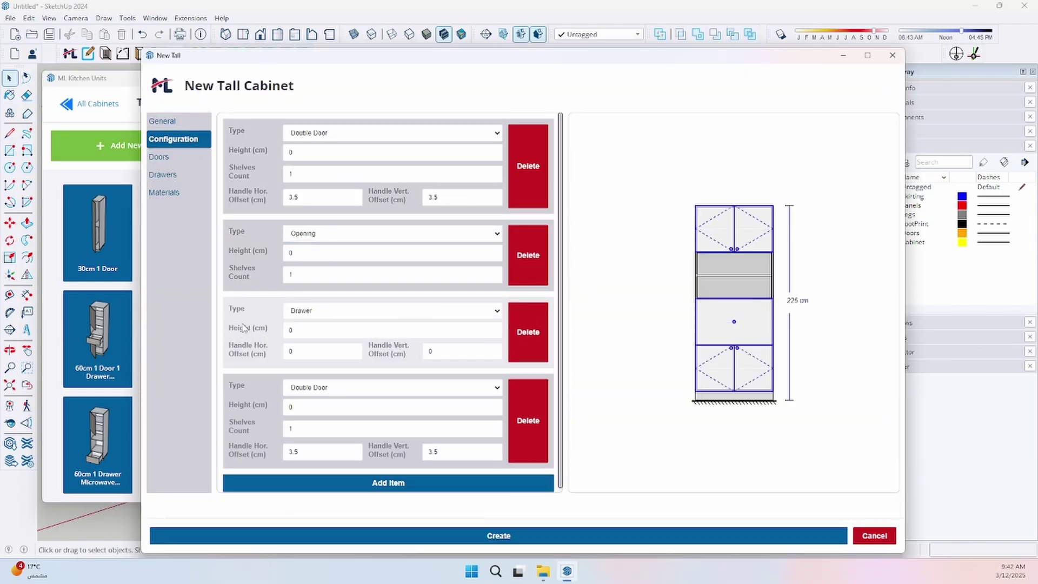
type("80")
left_click(301, 407)
type("1")
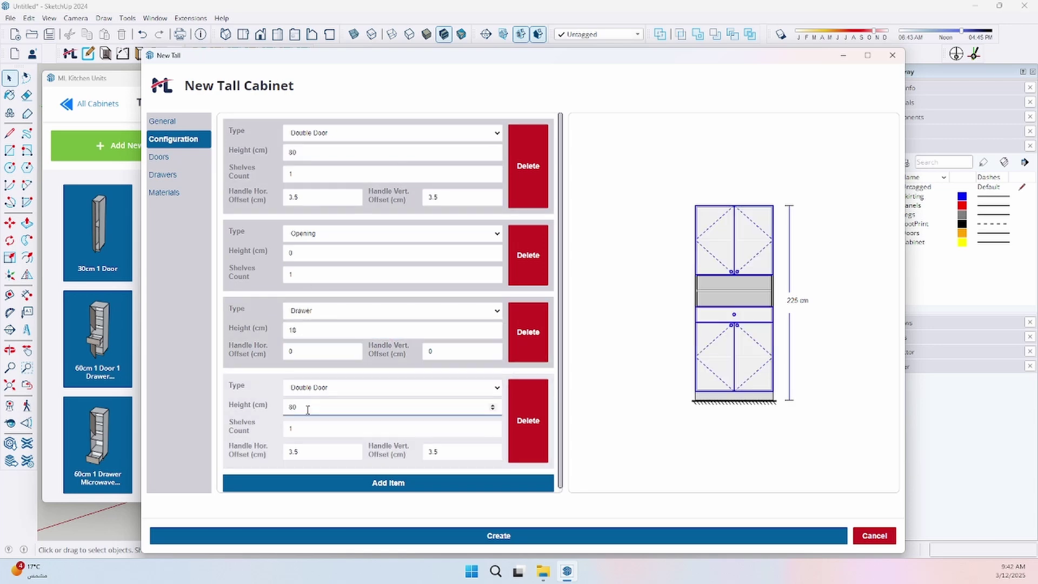
type("80")
- Pick door style and materials, then create the tall cabinet beside the drawer units
left_click(159, 157)
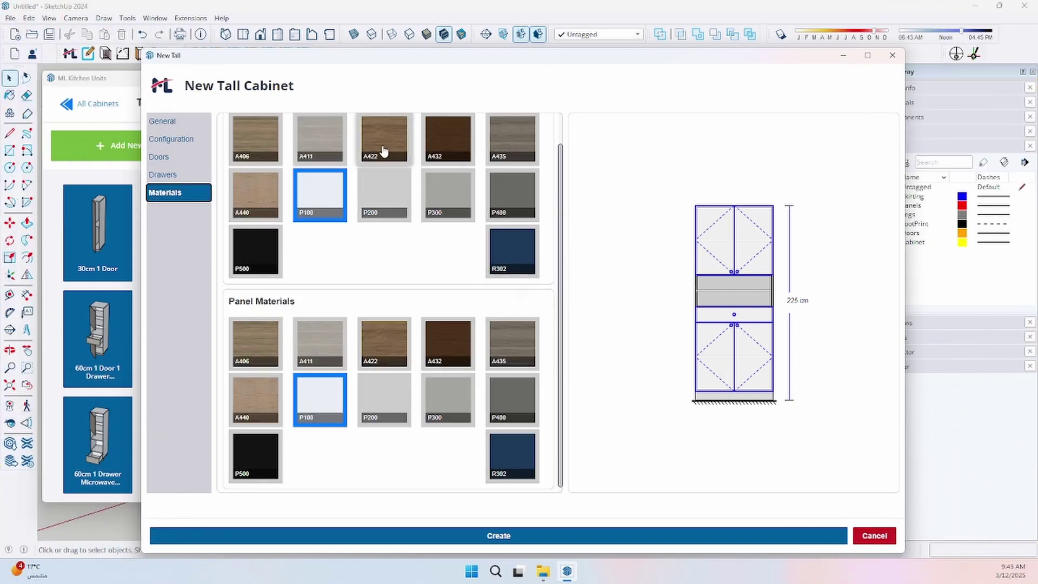
left_click(255, 137)
left_click(510, 399)
left_click(499, 535)
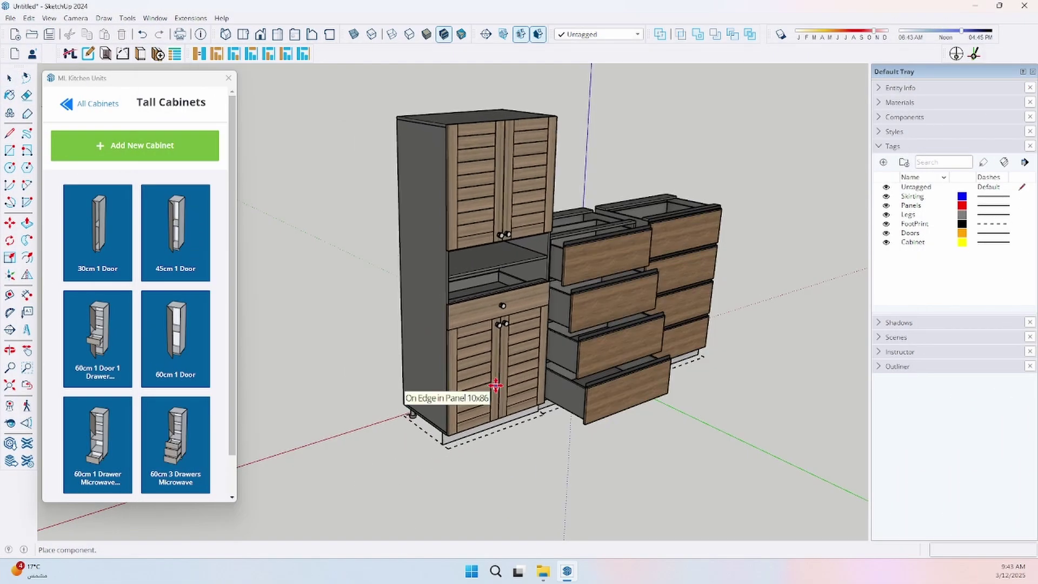
left_click(403, 406)
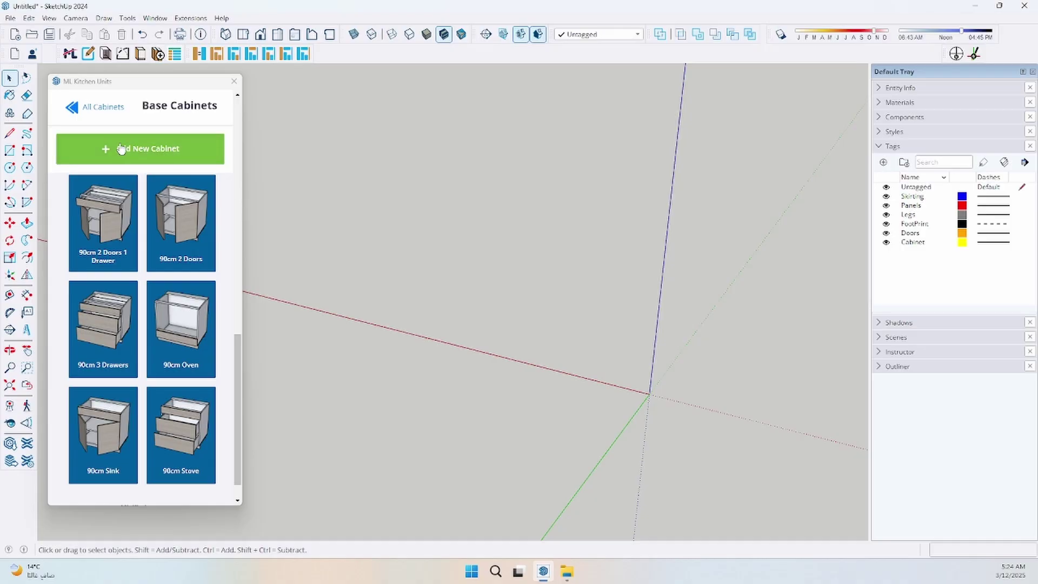
- Start a base cabinet with width 90, height 140, 5 cm panels and 2 cm clearance
left_click(149, 152)
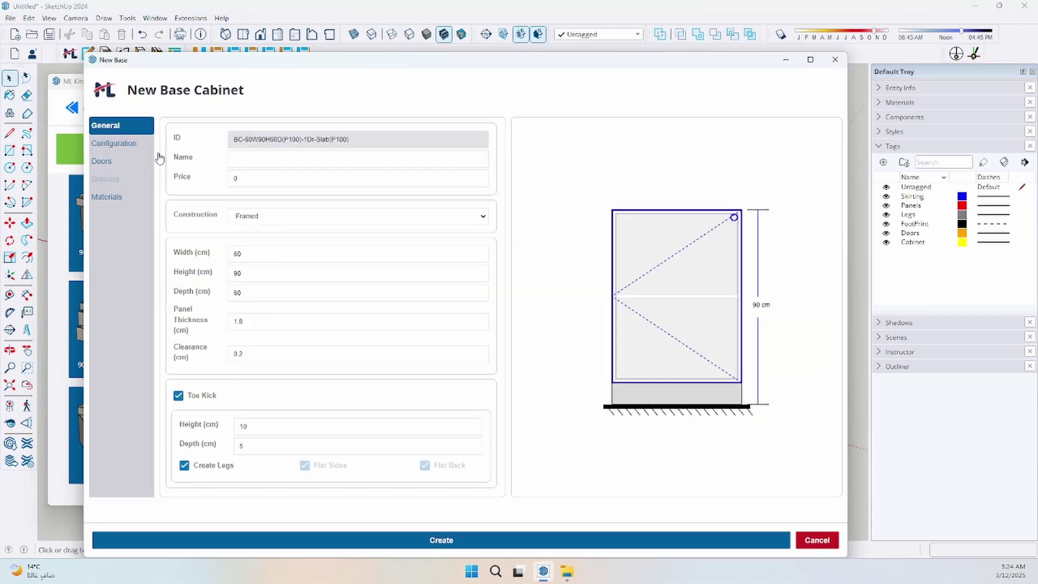
double_click(300, 253)
type("90")
type("30")
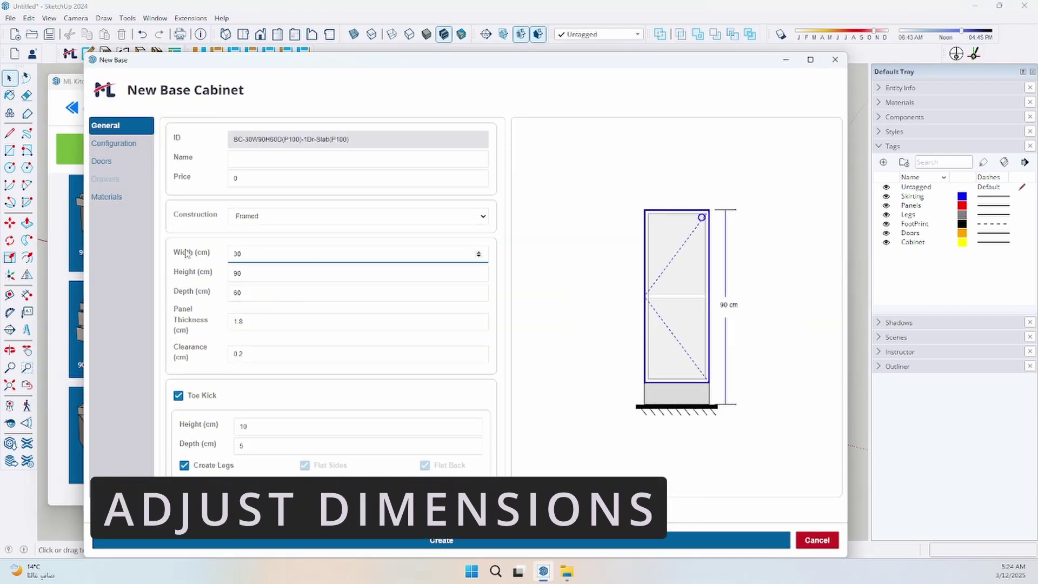
type("90")
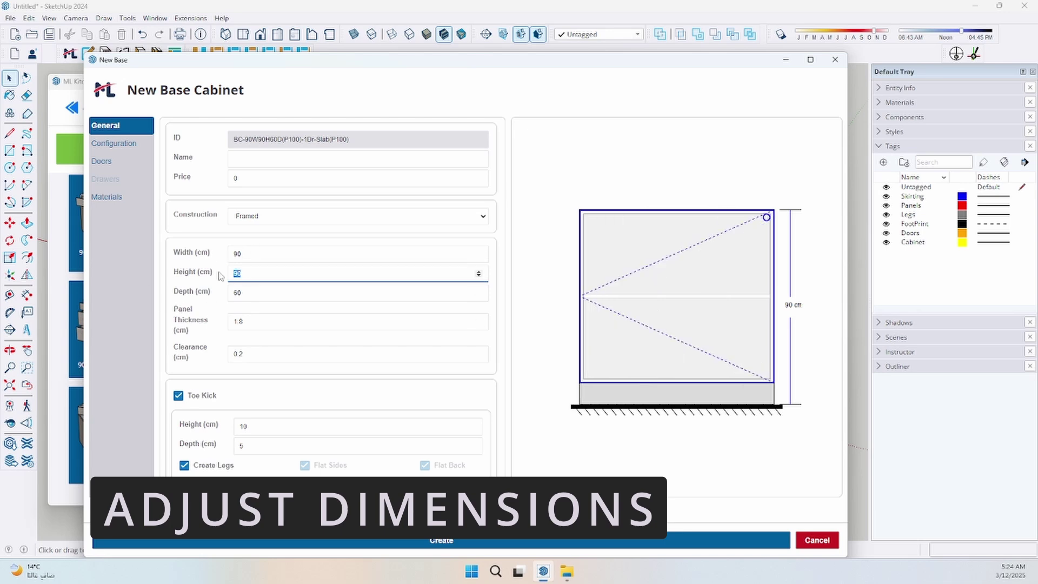
key("Tab")
type("80")
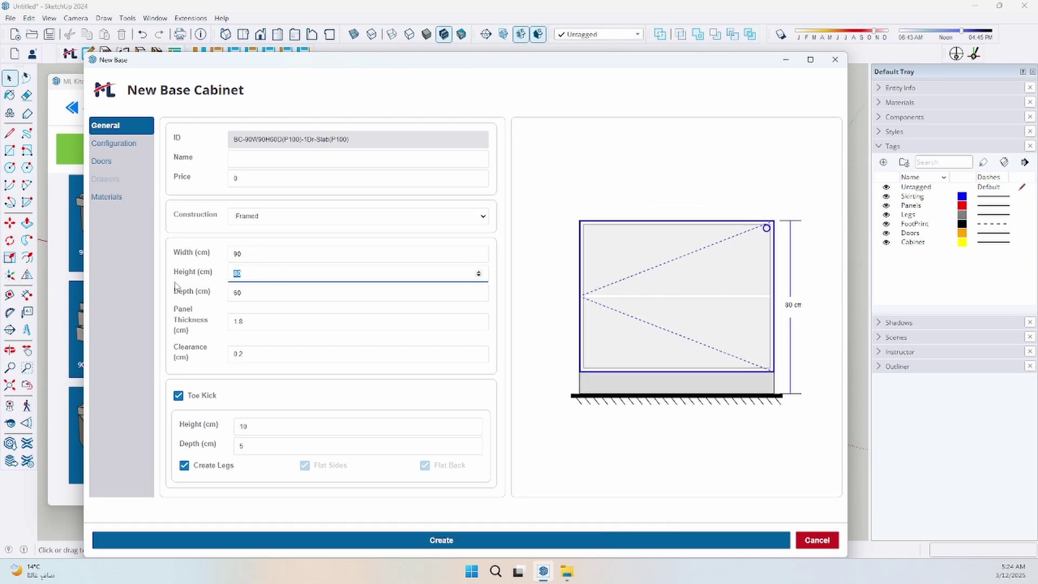
type("140")
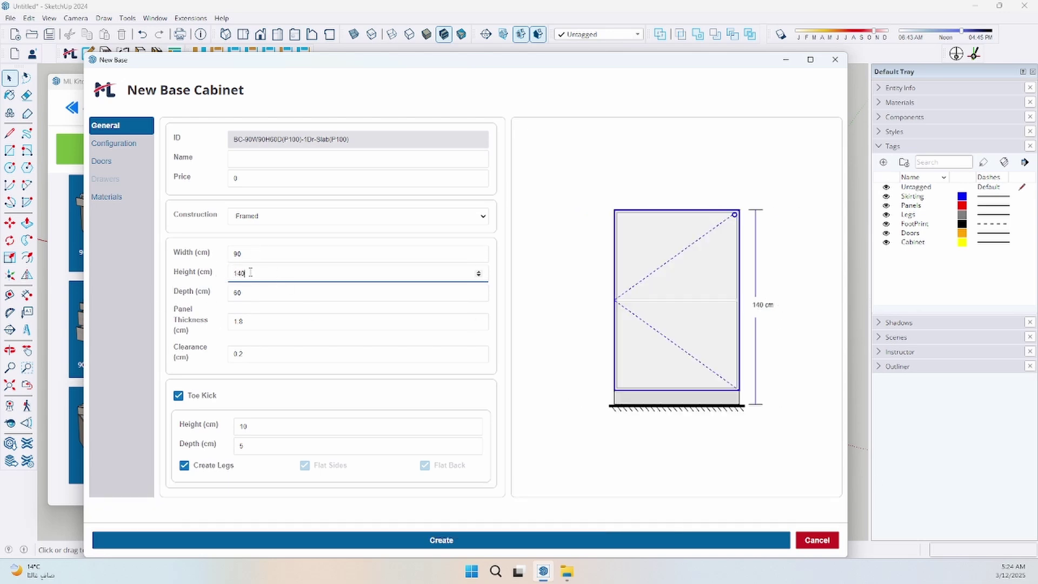
double_click(248, 323)
type("5")
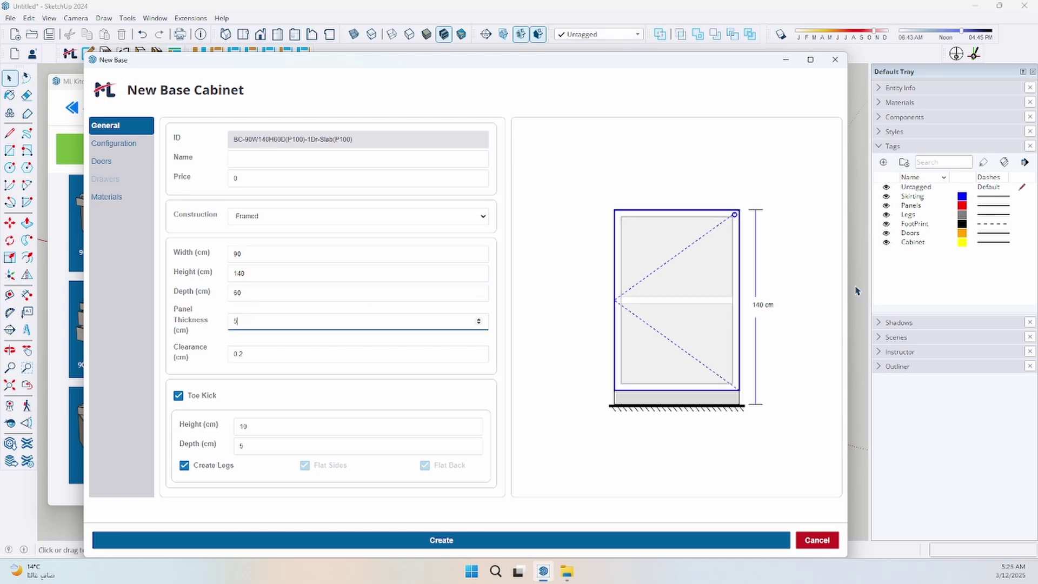
double_click(489, 353)
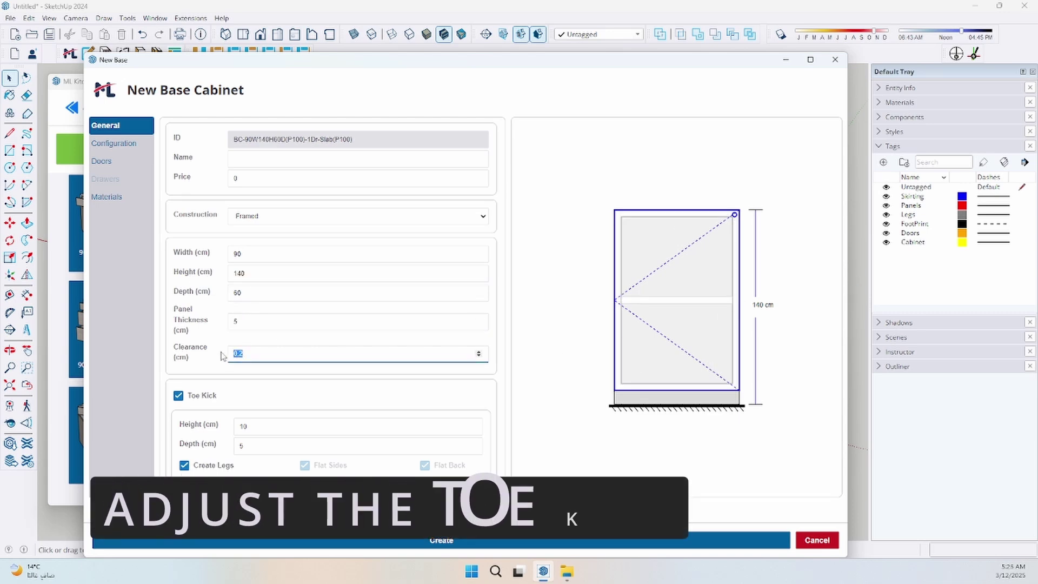
type("8")
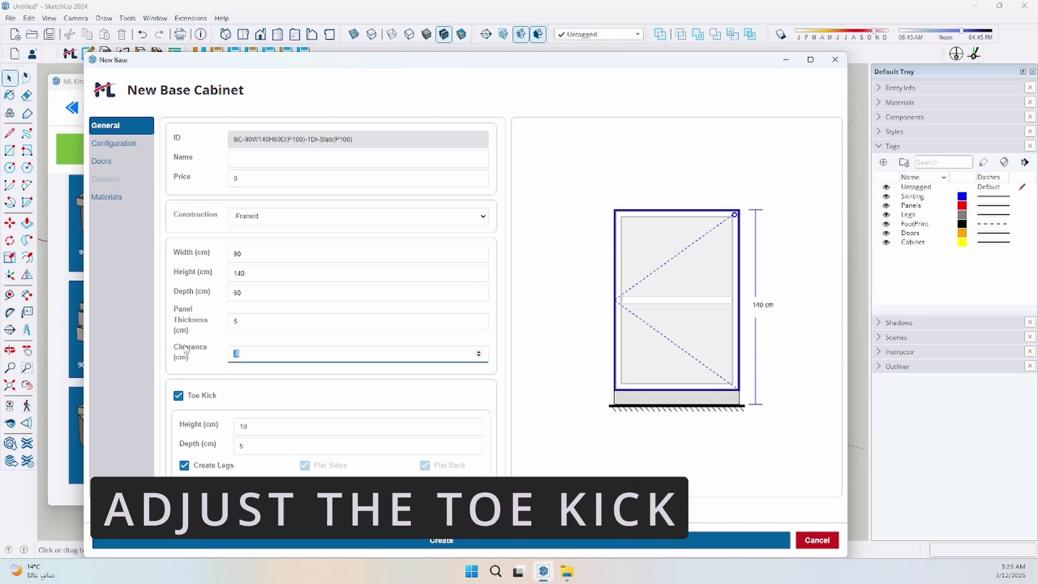
type(".2")
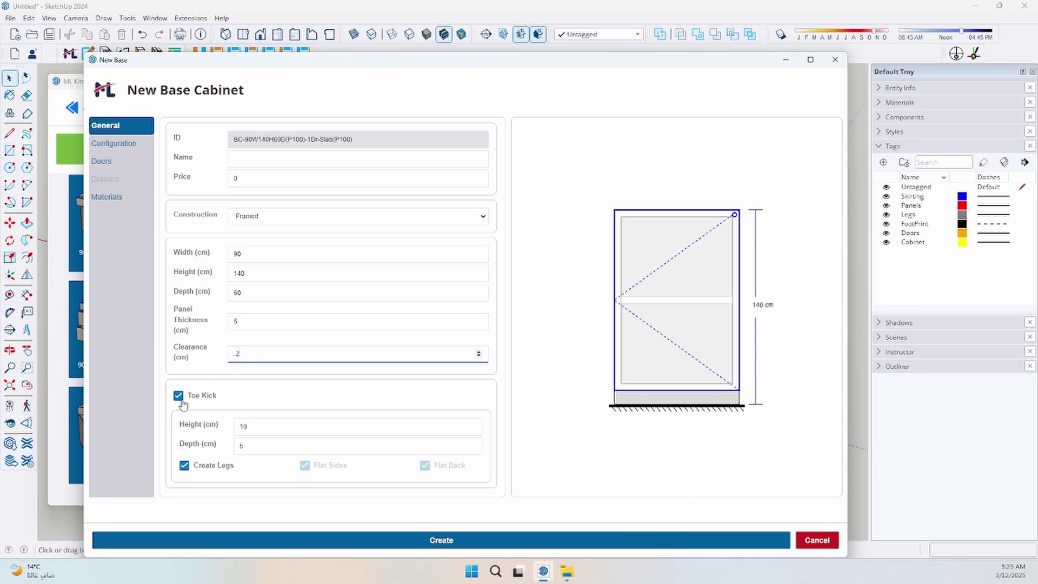
- Keep the toe kick, adjust its height and depth, and turn off legs
left_click(179, 396)
left_click(179, 402)
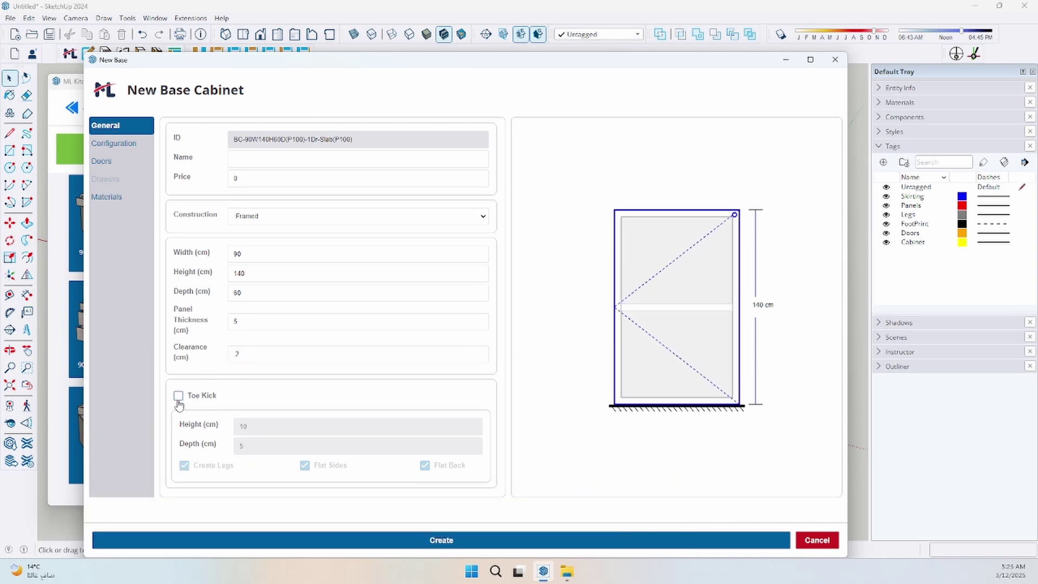
left_click(179, 401)
double_click(230, 429)
type("20")
type("50")
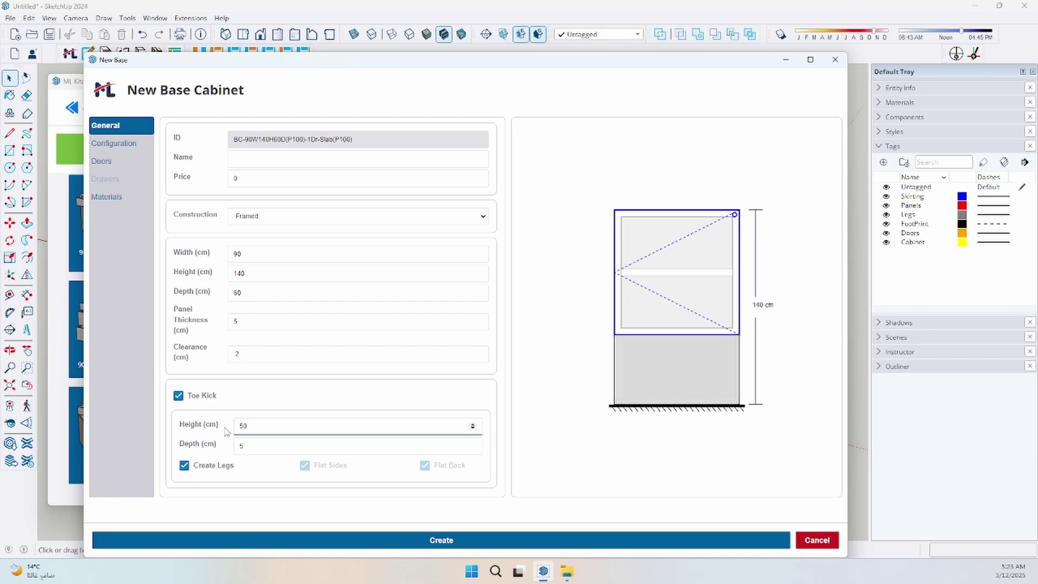
type("10")
key("Tab")
type("10")
key("ctrl+a")
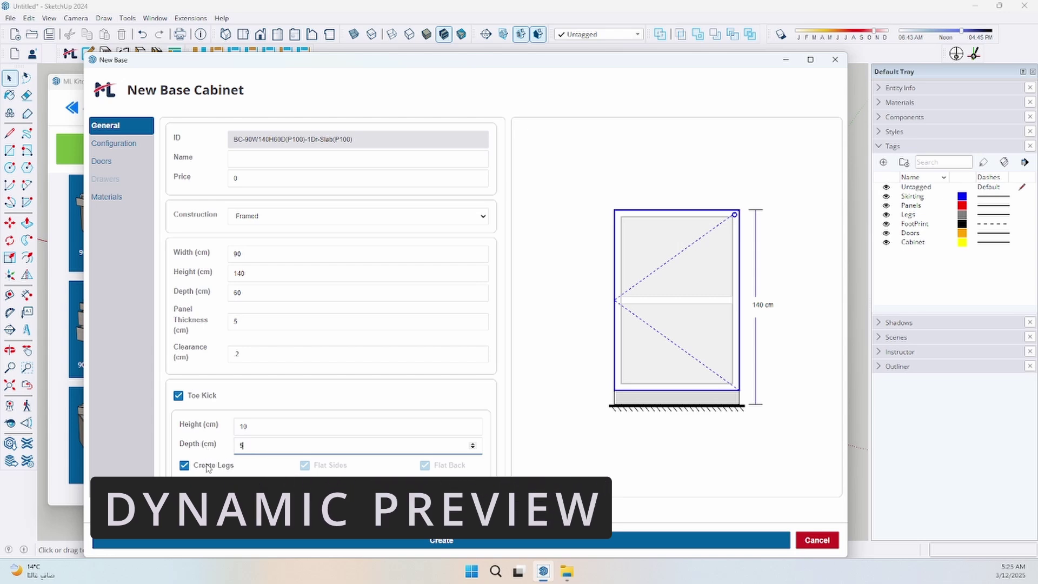
left_click(185, 466)
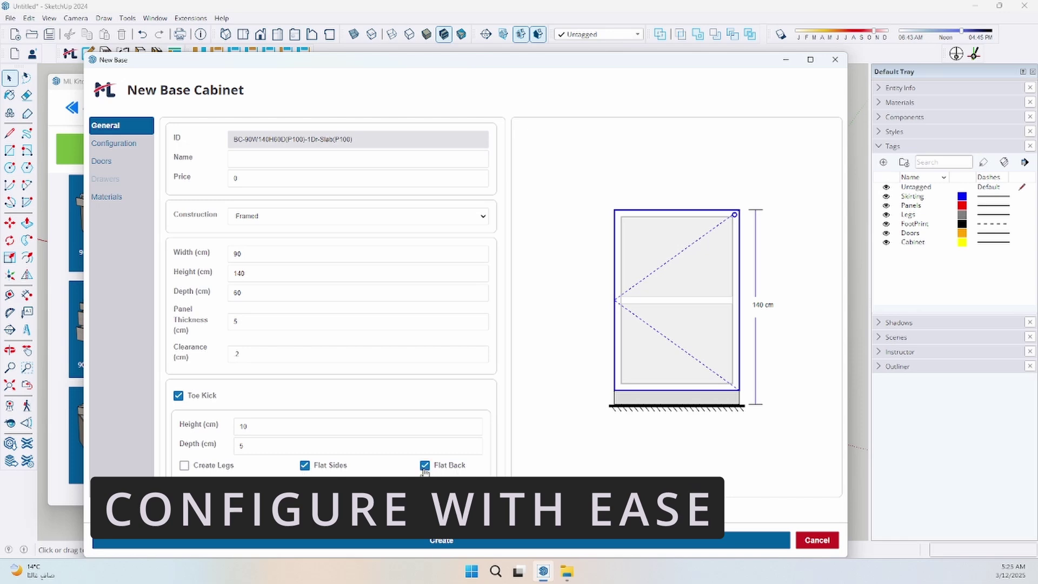
- Try several section types on the Configuration tab, ending with an open shelf
left_click(135, 152)
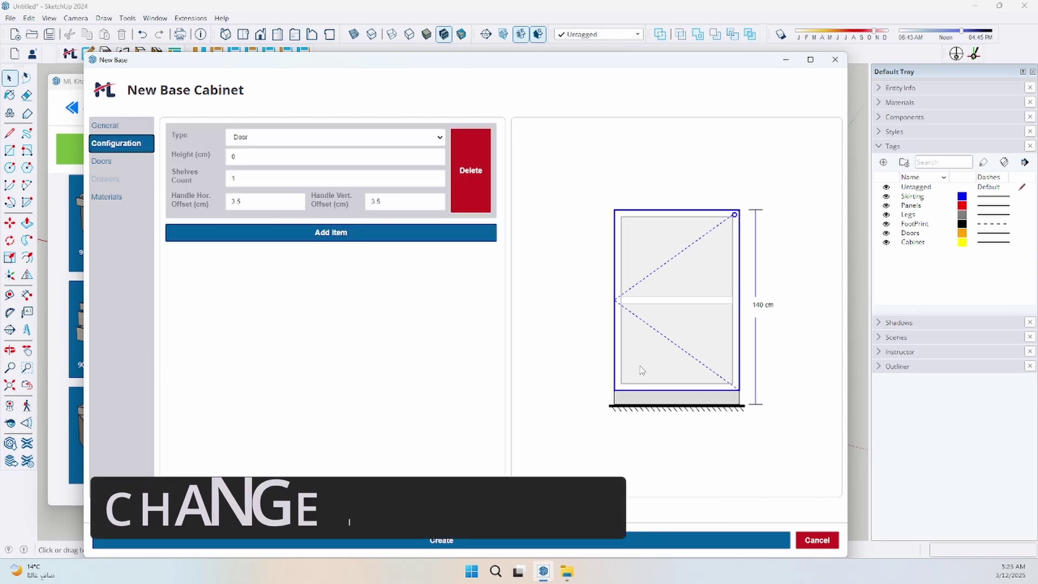
left_click(270, 138)
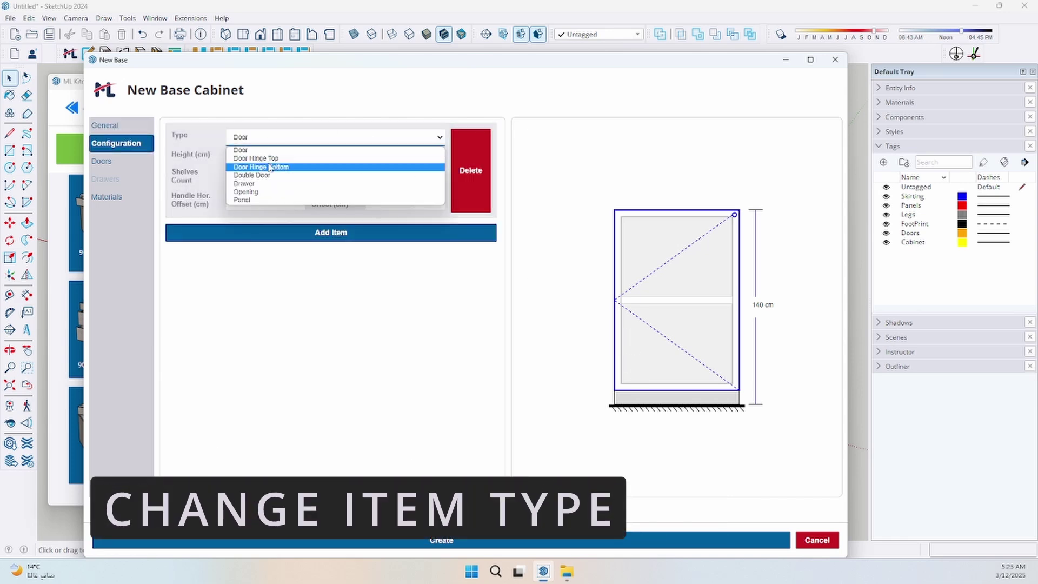
left_click(270, 158)
left_click(270, 138)
left_click(272, 166)
left_click(276, 138)
left_click(278, 175)
left_click(278, 138)
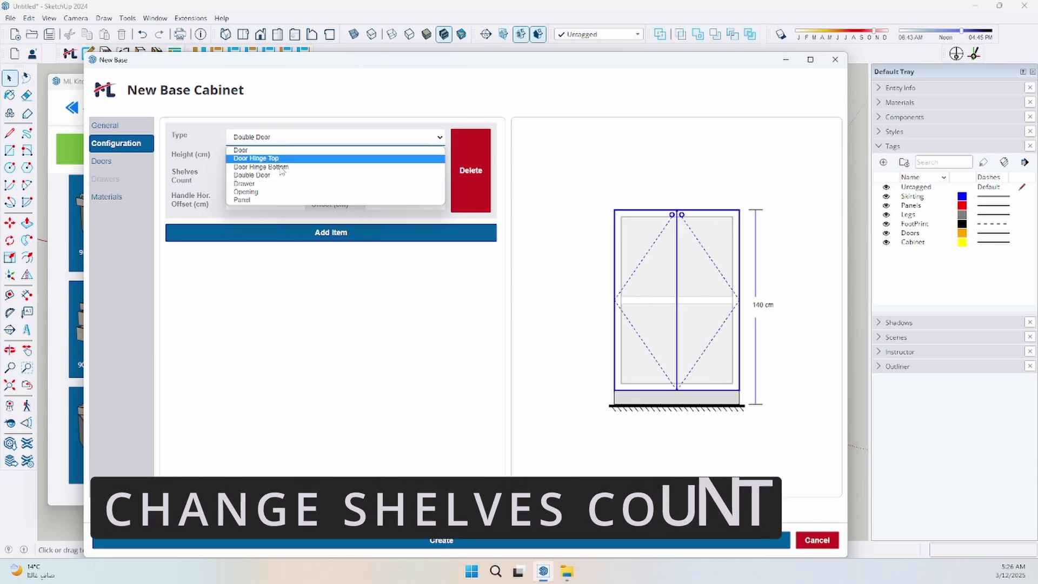
left_click(280, 180)
left_click(278, 138)
left_click(280, 194)
- Add shelf, drawer and door sections, set the door height, and move Door above Drawer
mouse_move(335, 178)
left_click(435, 175)
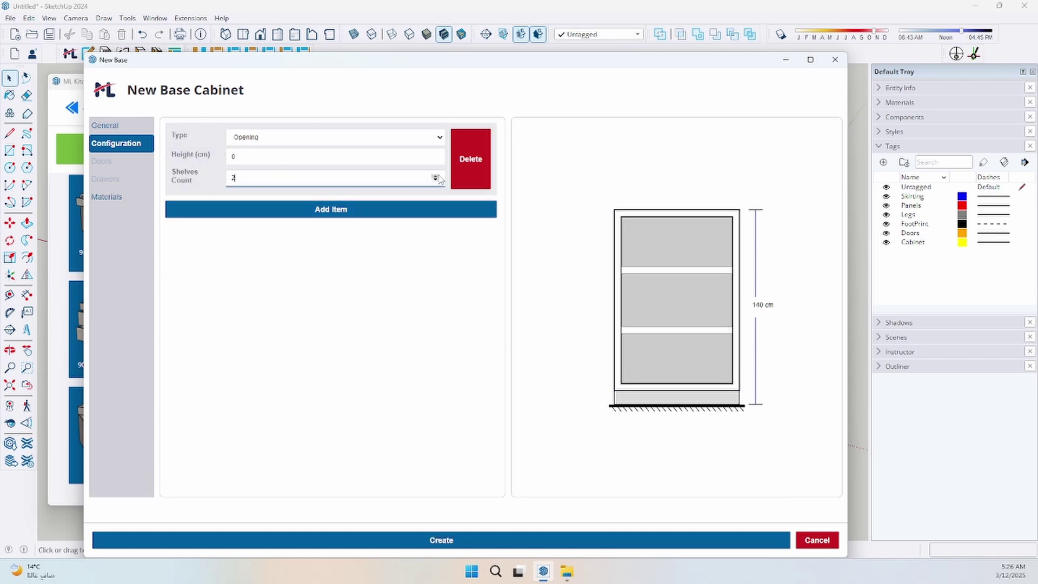
left_click(304, 138)
left_click(279, 184)
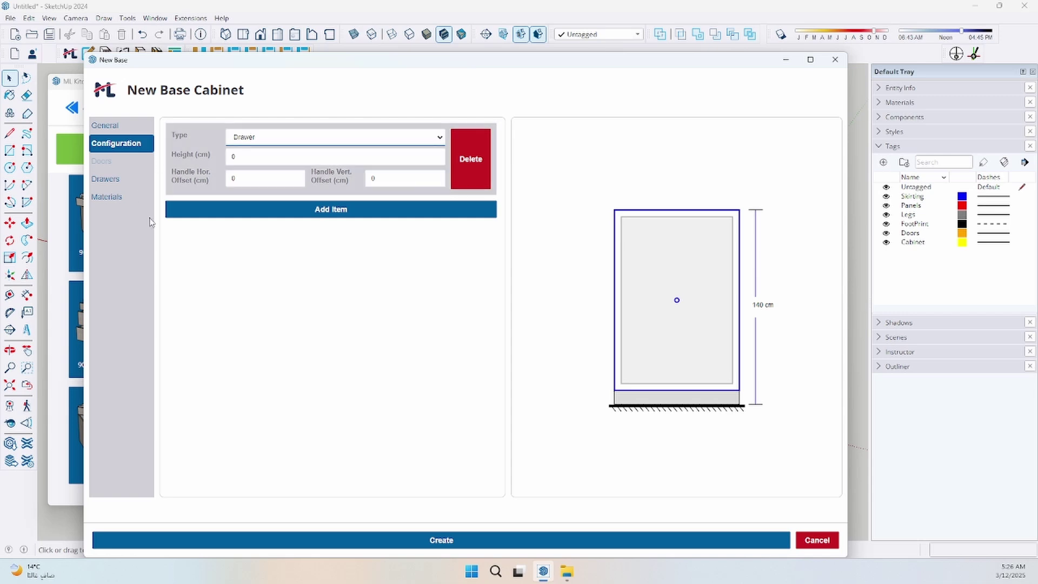
left_click(339, 213)
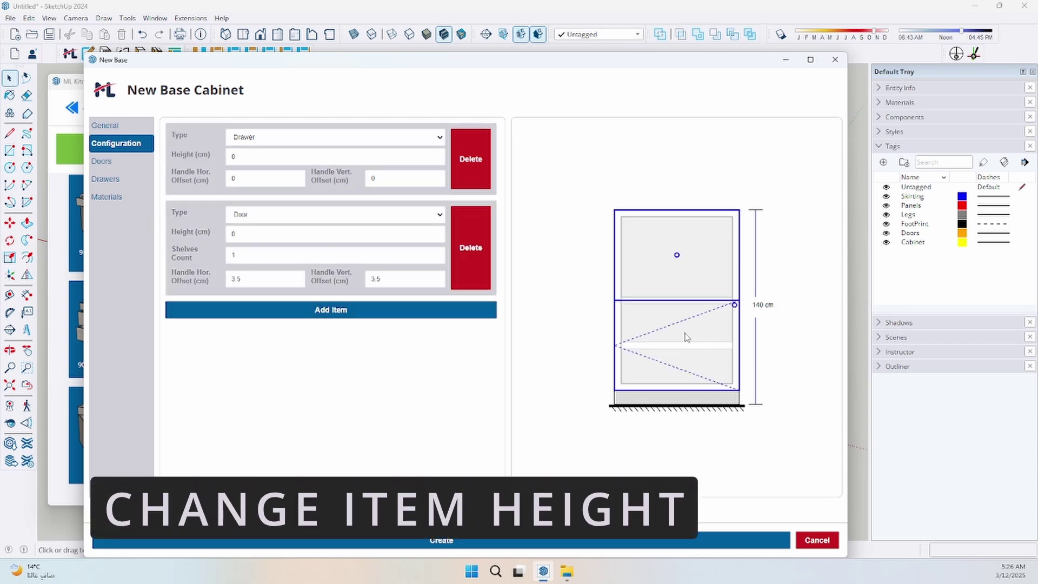
double_click(240, 233)
type("20")
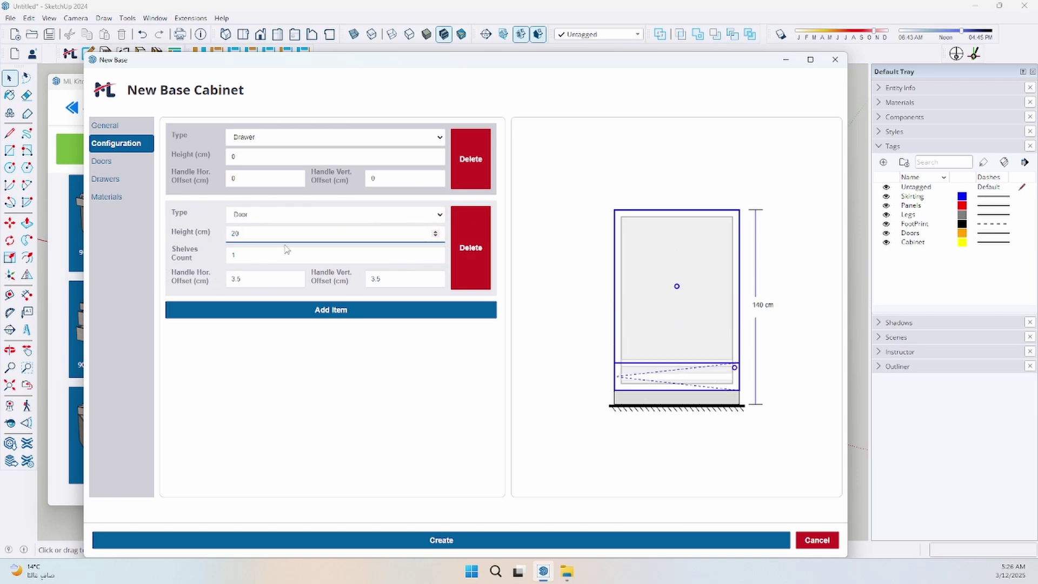
type("80")
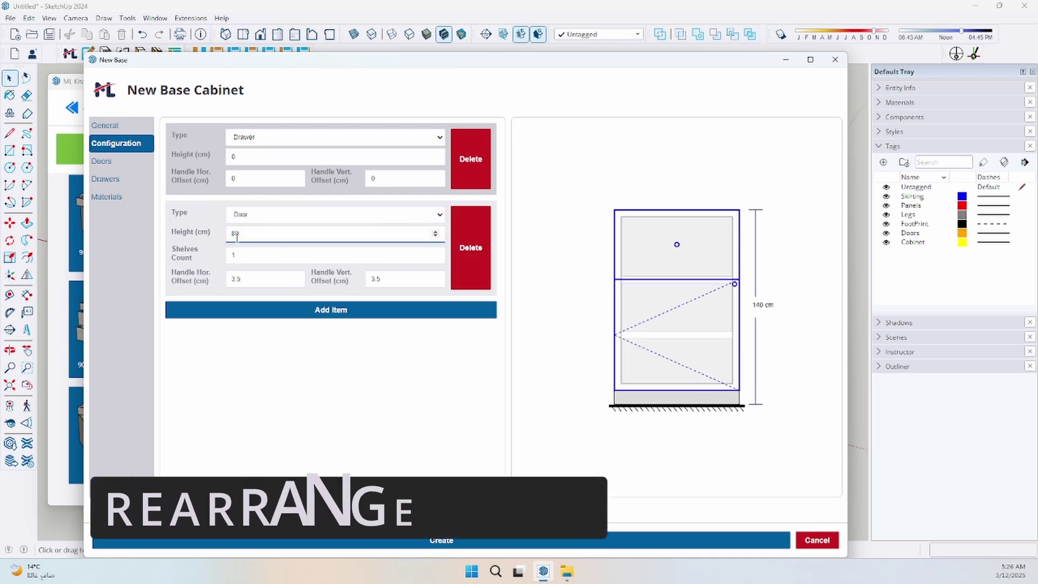
type("0")
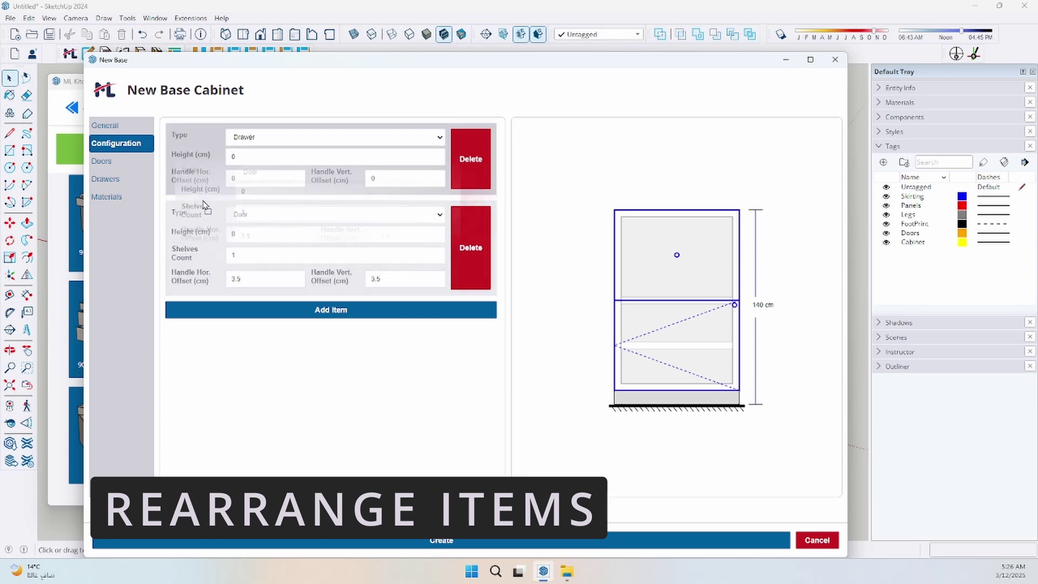
mouse_move(193, 249)
left_mouse_down()
mouse_move(241, 171)
mouse_move(244, 259)
left_mouse_up()
- Make the second item a Drawer and add third and fourth Drawer items
left_click(258, 214)
left_click(244, 261)
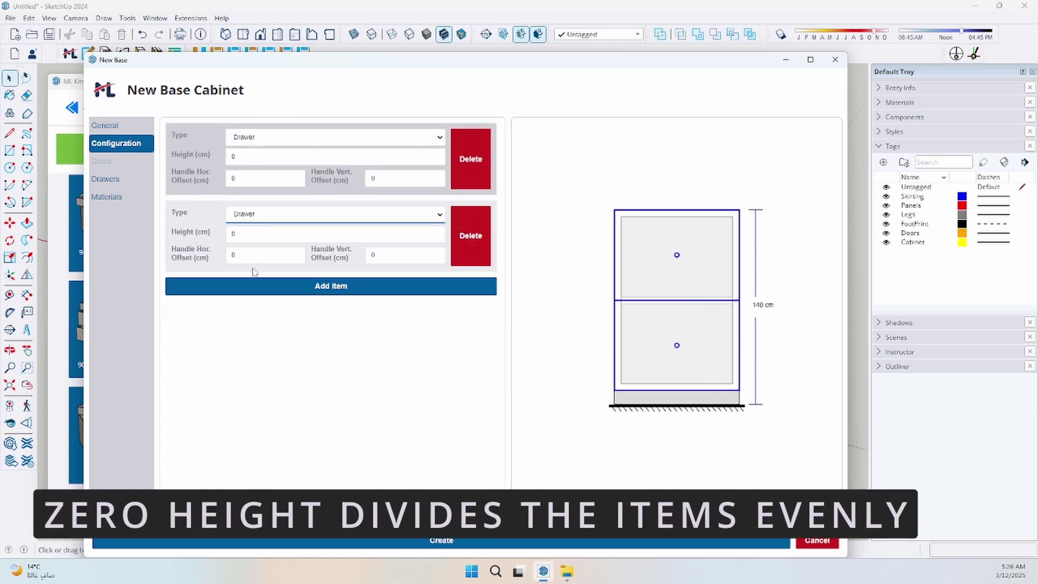
left_click(331, 285)
left_click(258, 291)
left_click(261, 337)
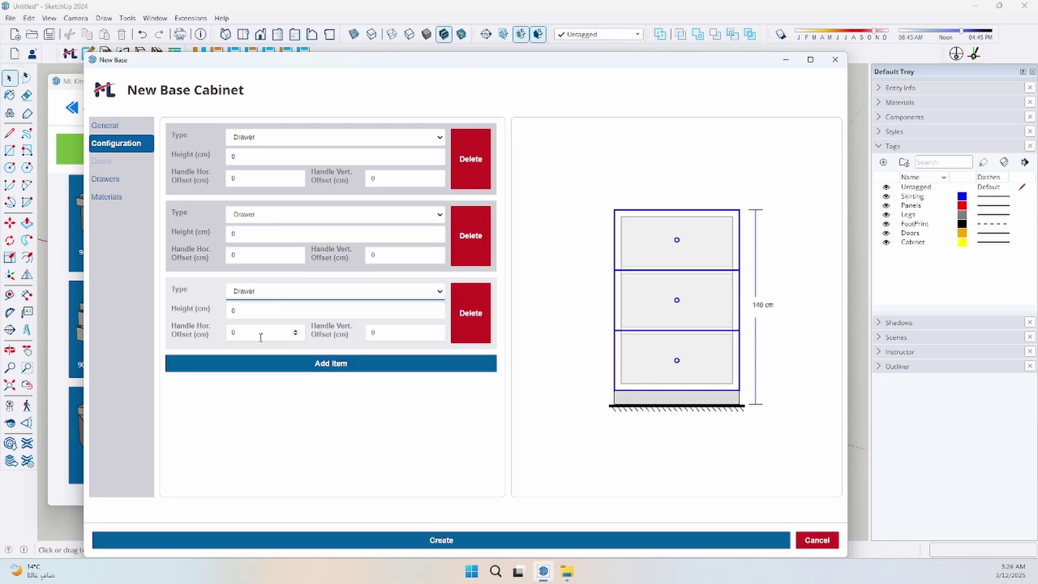
left_click(271, 364)
left_click(268, 412)
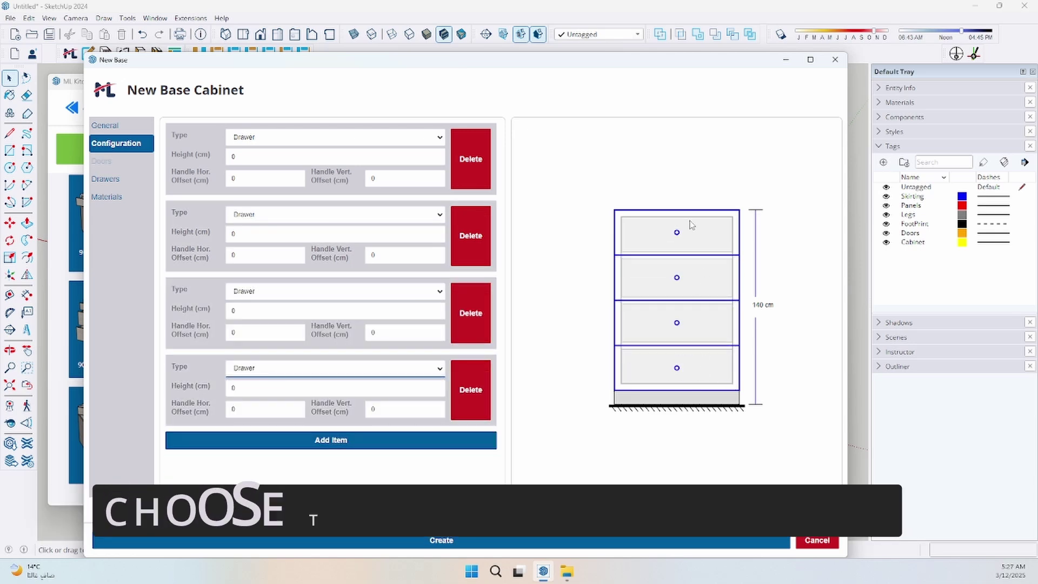
- Set panel thickness to 1.8 cm and choose Profile drawer fronts
left_click(237, 321)
type("1.8")
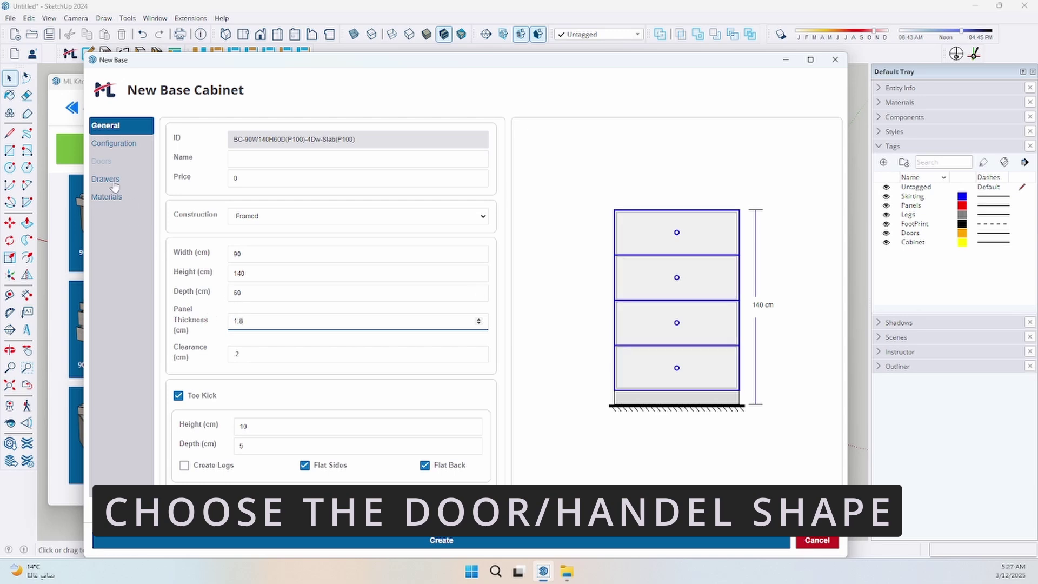
left_click(106, 179)
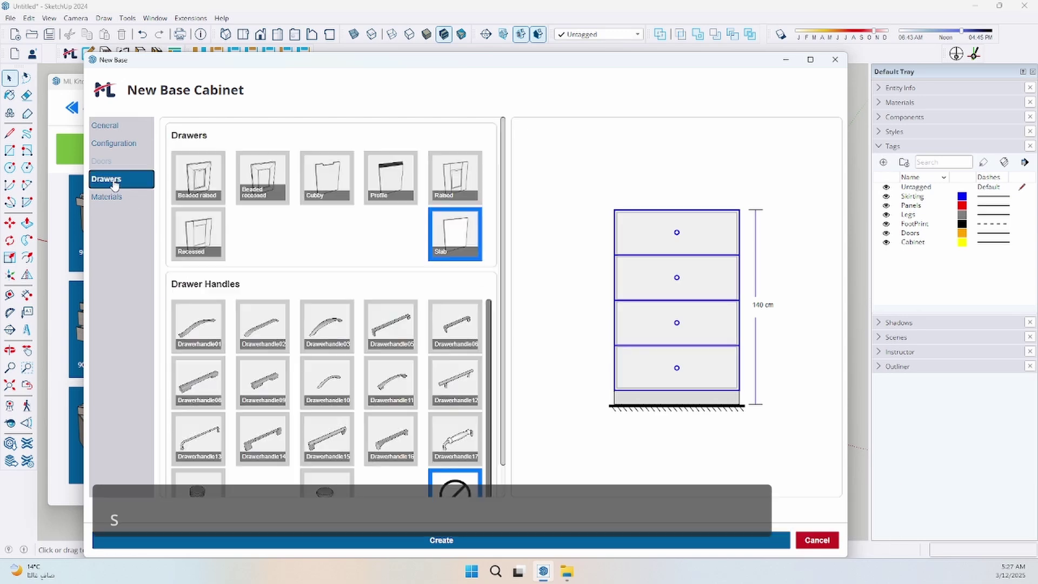
left_click(385, 192)
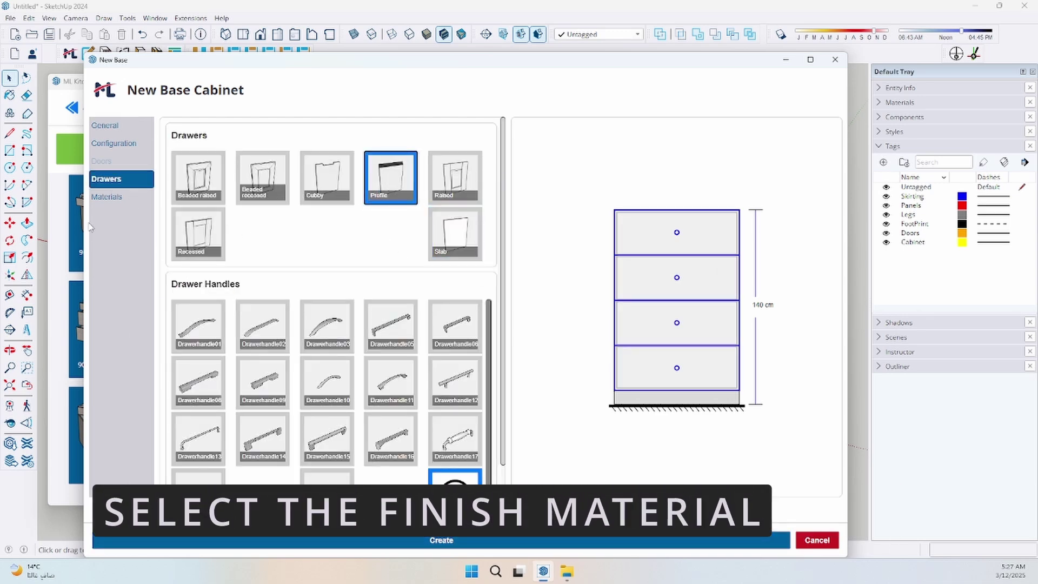
- Set the panel material to P400 and the fronts to A422
left_click(103, 205)
left_click_drag(172, 136, 293, 143)
left_click(293, 260)
left_click_drag(173, 339, 267, 343)
left_click(267, 343)
scroll(354, 381, "down", 1)
left_click(455, 406)
scroll(364, 280, "up", 1)
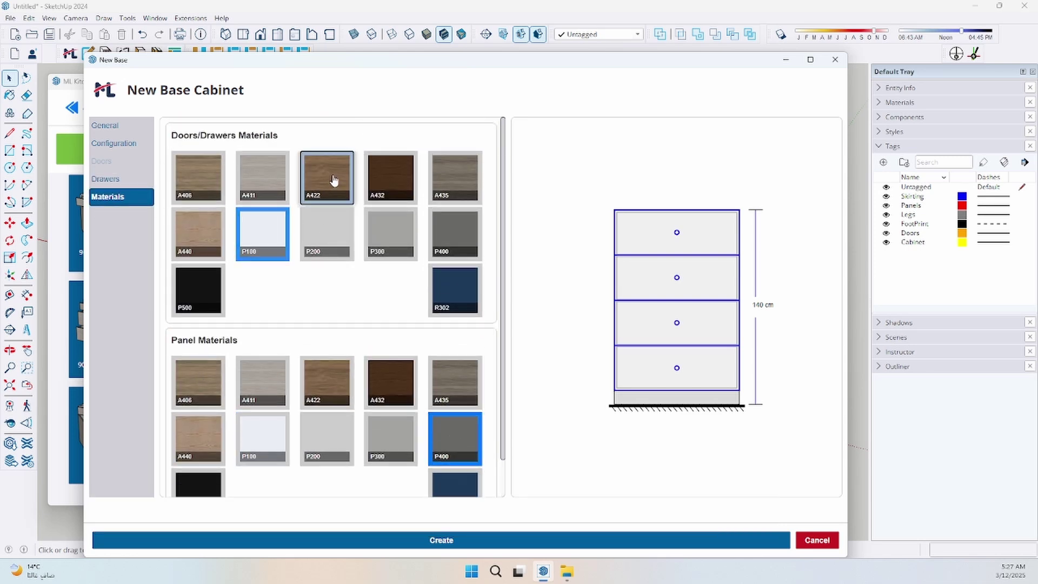
left_click(333, 190)
- Create and place the four-drawer cabinet, orbit around it, and slide its drawers open
left_click(474, 541)
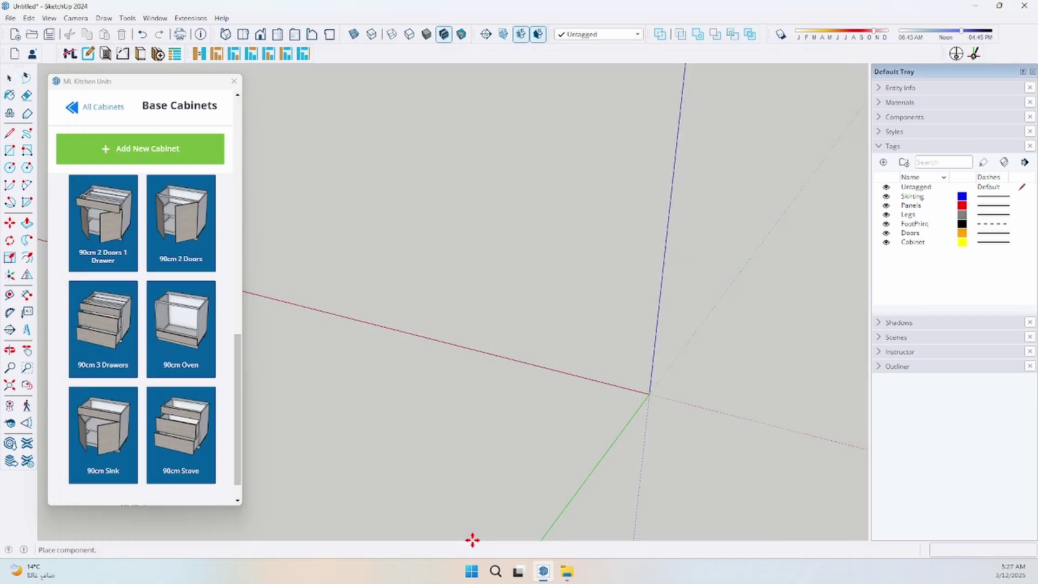
key("space")
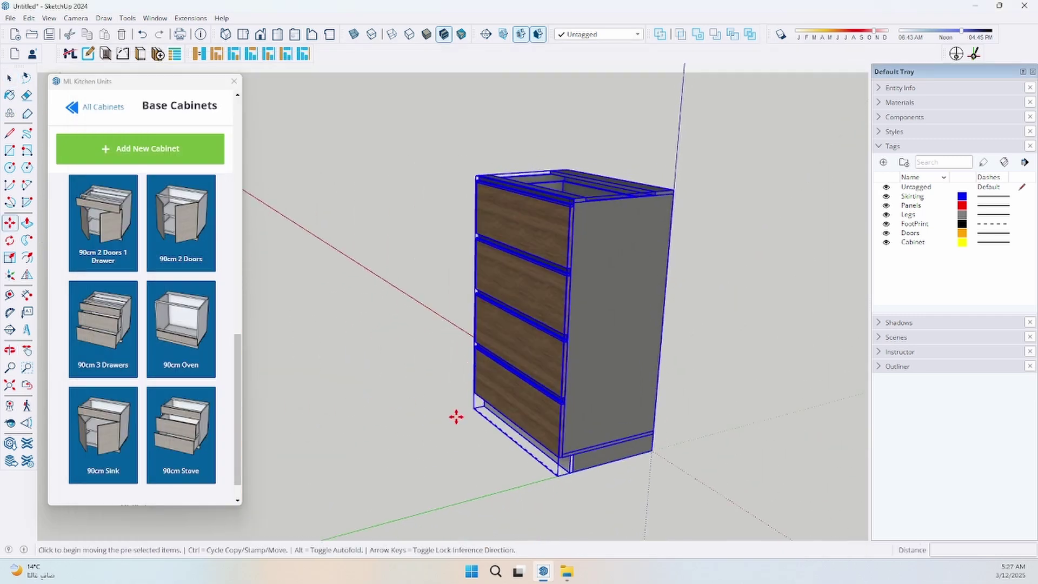
left_click(457, 419)
mouse_move(521, 401)
middle_mouse_down()
mouse_move(260, 250)
mouse_move(655, 377)
middle_mouse_up()
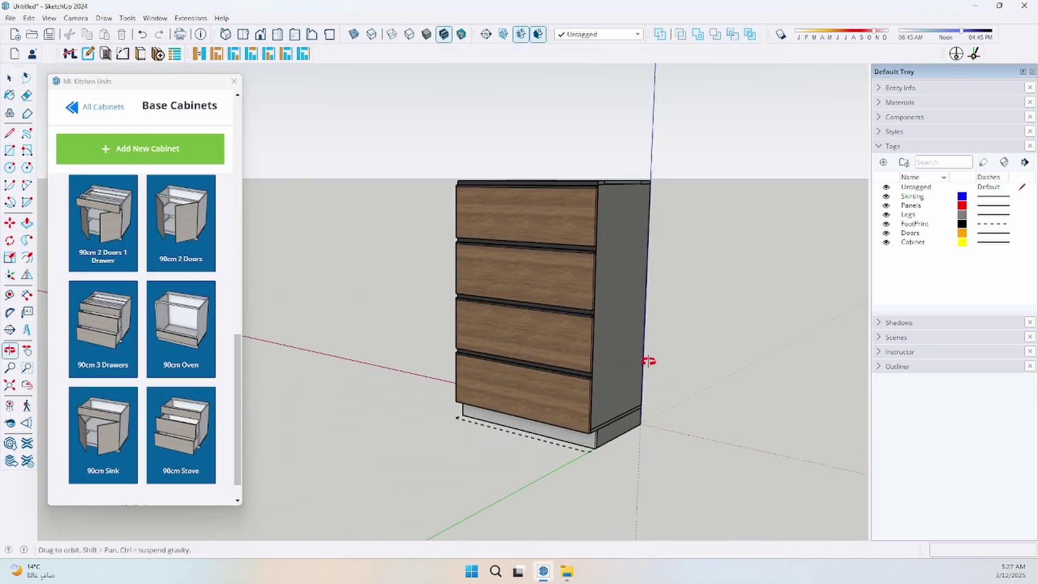
left_click(563, 343)
left_click(106, 55)
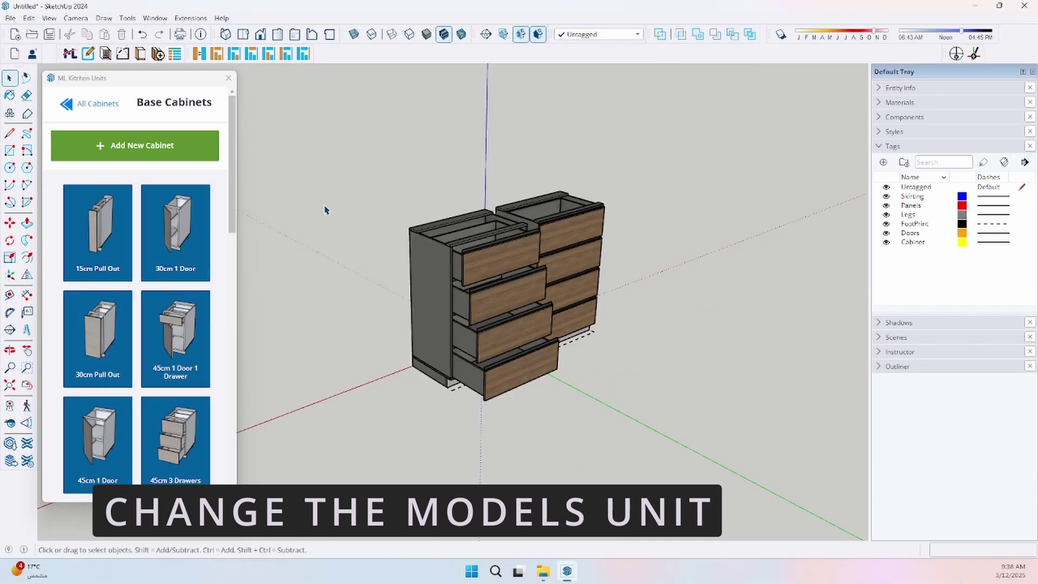
- Set the model's length units to Inches in Model Info
left_click(155, 18)
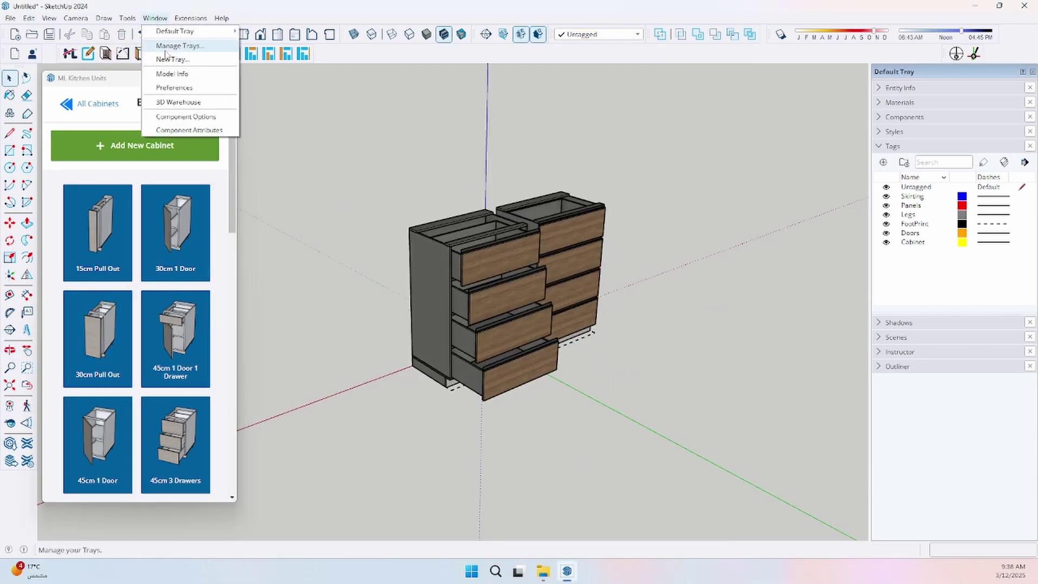
left_click(175, 74)
left_click(623, 312)
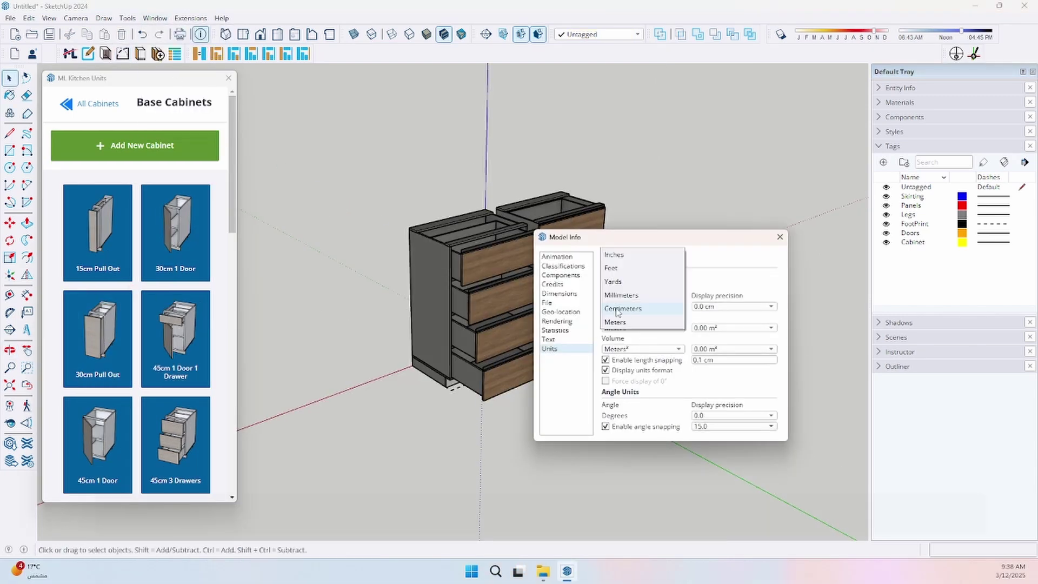
left_click(615, 255)
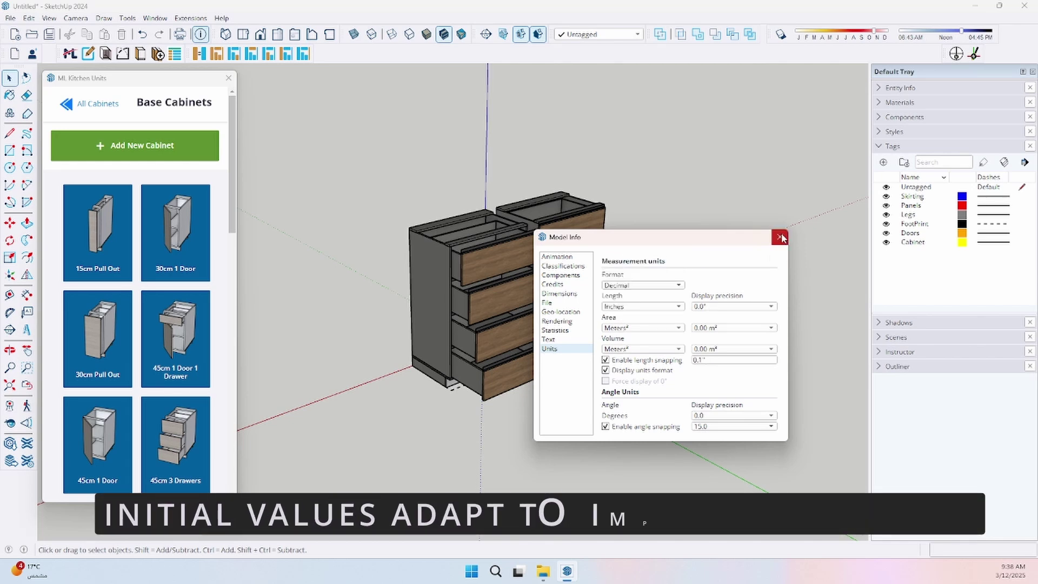
left_click(779, 237)
- Start a new base cabinet and check its inch defaults, leaving height at 35.5
left_click(132, 152)
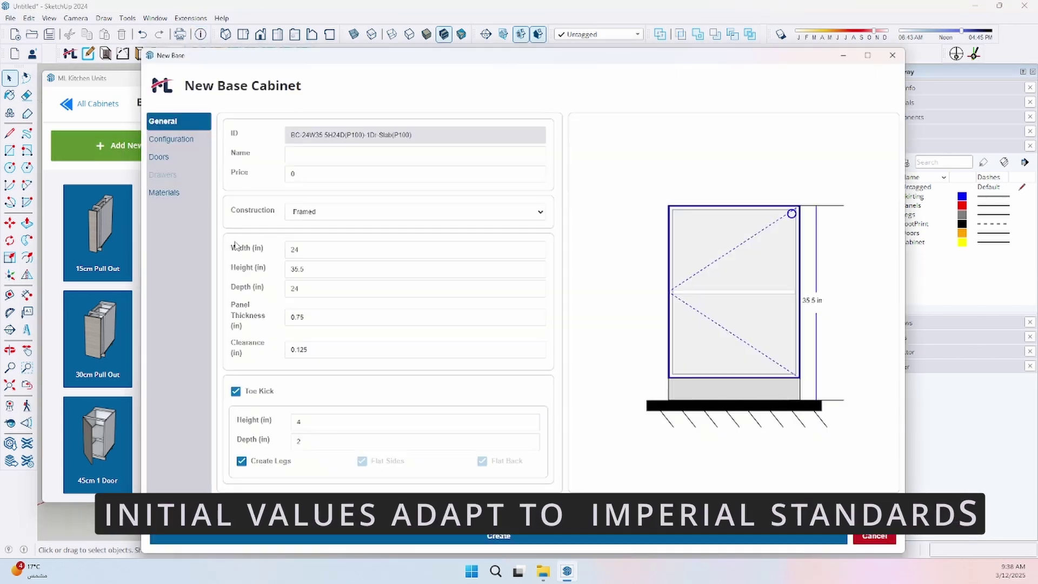
double_click(252, 250)
left_click(265, 289)
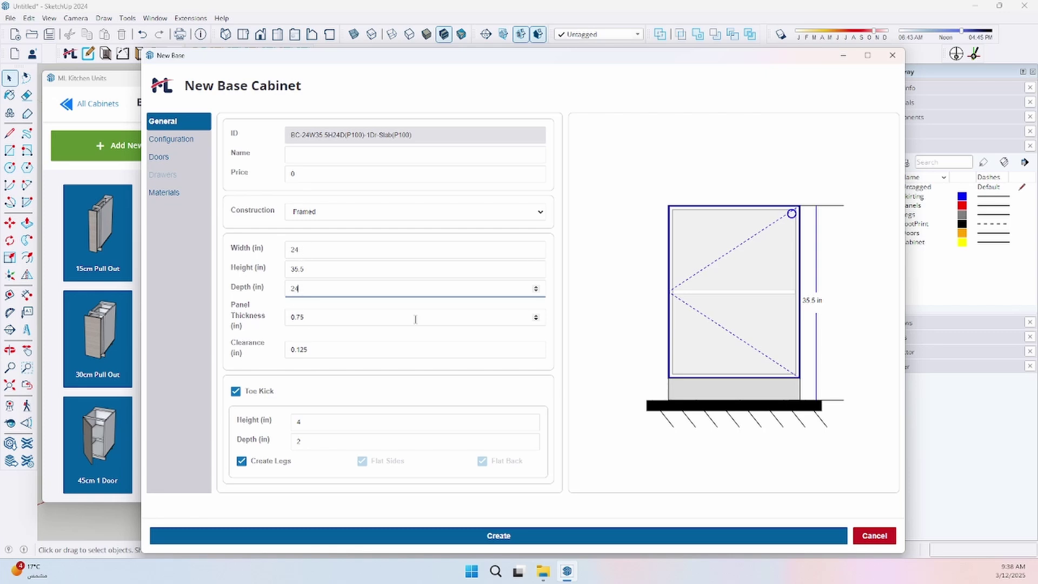
left_click(537, 267)
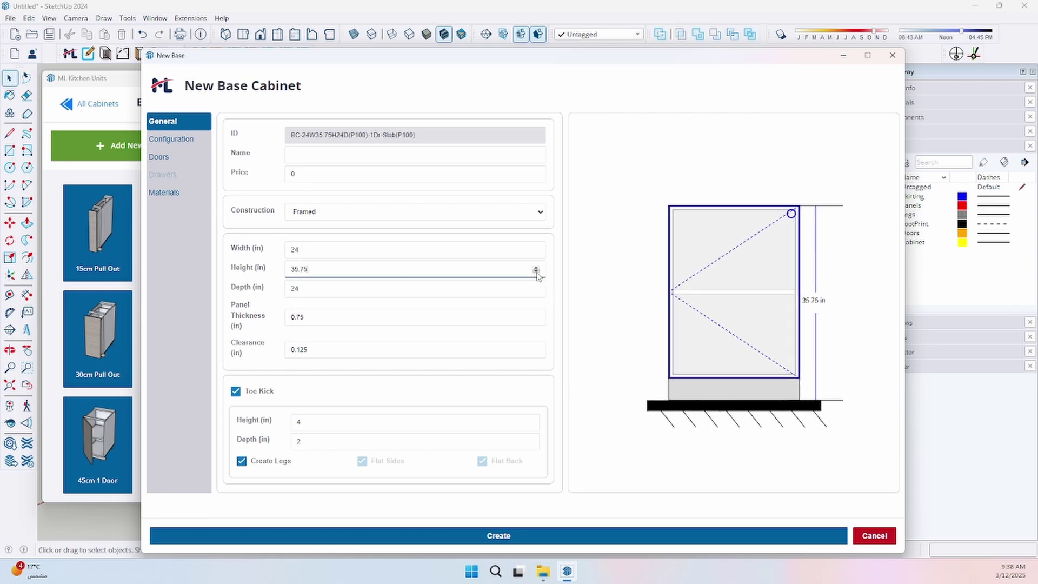
left_click(536, 274)
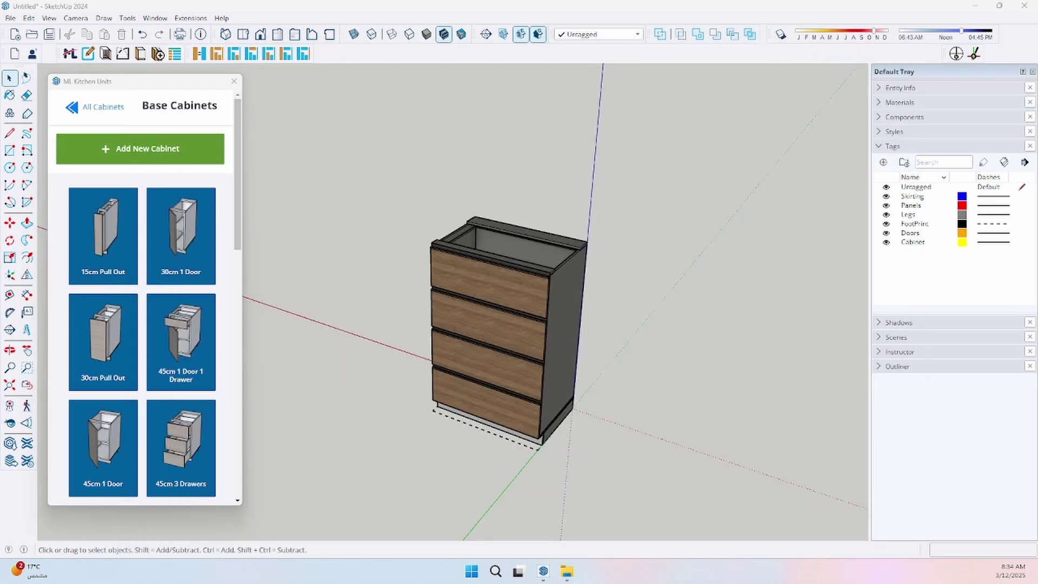
scroll(513, 371, "up", 1)
scroll(511, 370, "up", 1)
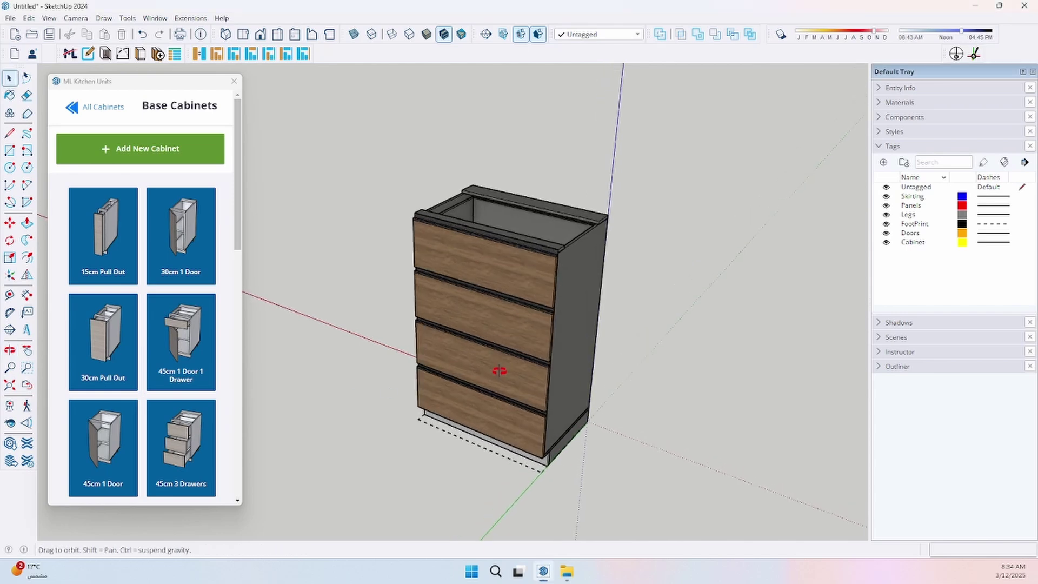
scroll(507, 368, "up", 1)
scroll(501, 366, "up", 1)
- Open the cabinet's drawers and save it to the collection
left_click(501, 366)
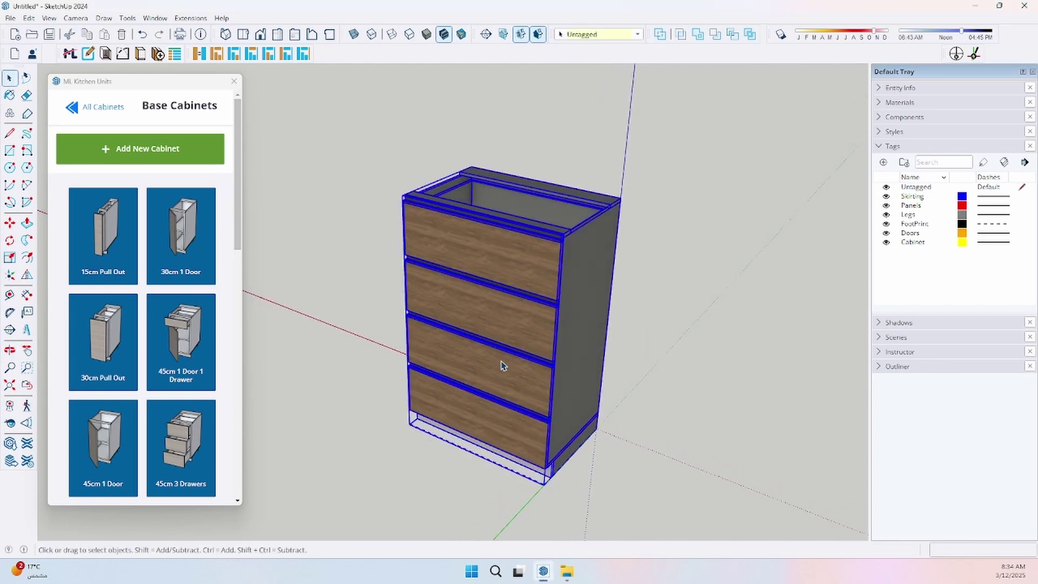
left_click(105, 54)
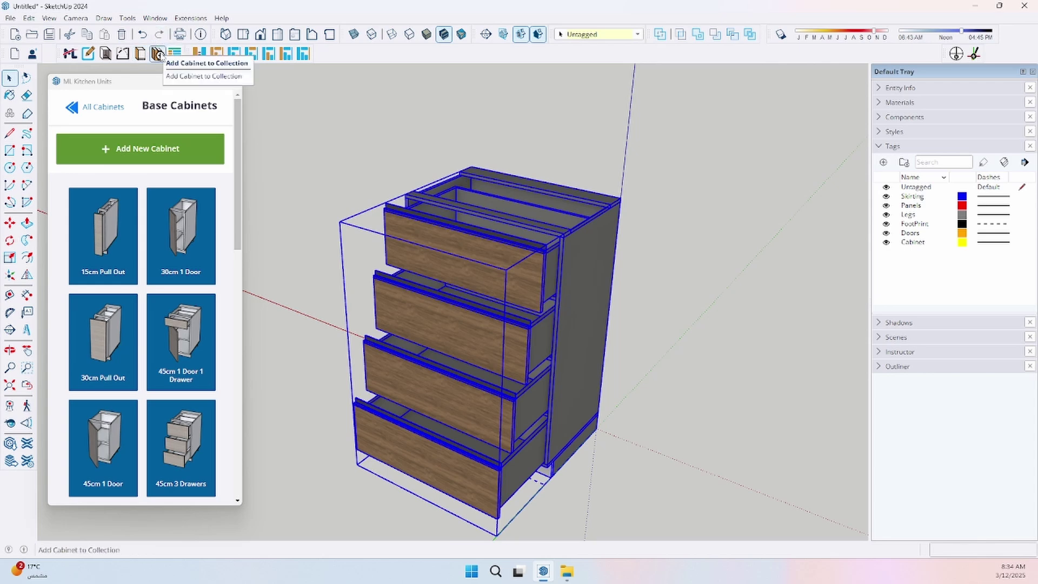
left_click(158, 55)
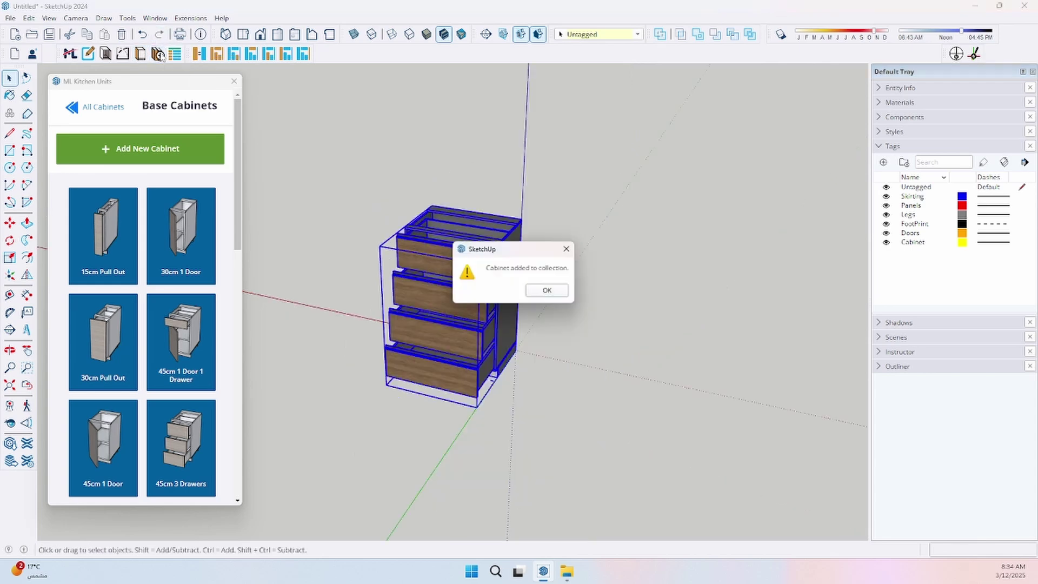
left_click(556, 290)
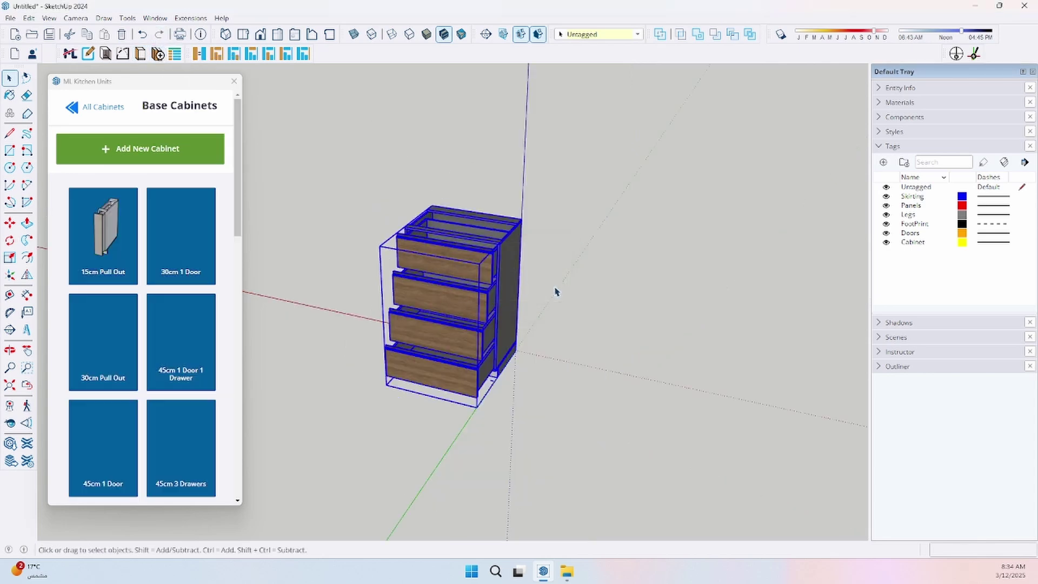
scroll(204, 355, "down", 2)
scroll(186, 382, "down", 2)
scroll(171, 405, "down", 2)
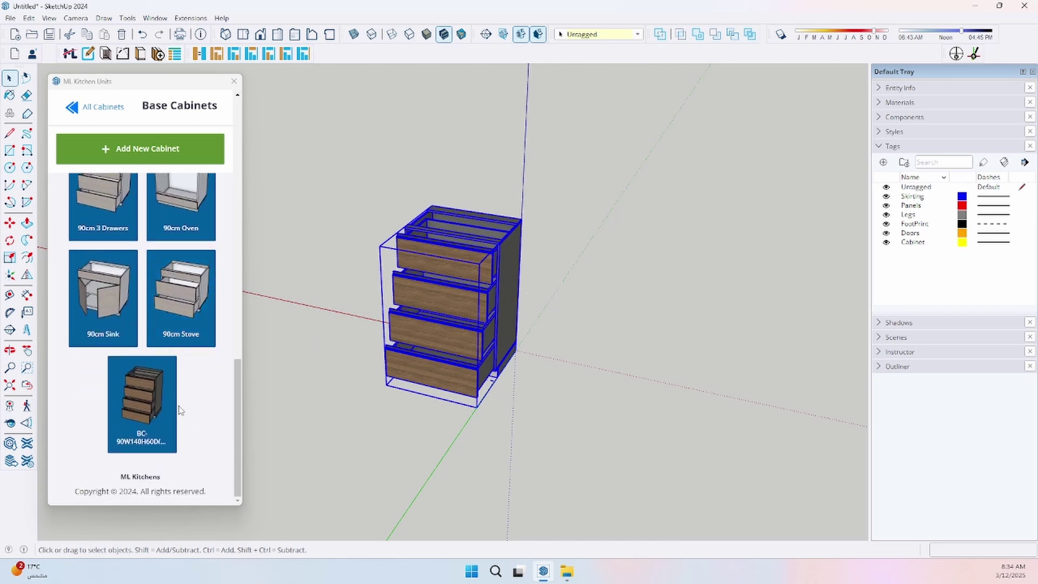
- Place a copy of the saved cabinet beside the first and push it flush
left_click(141, 408)
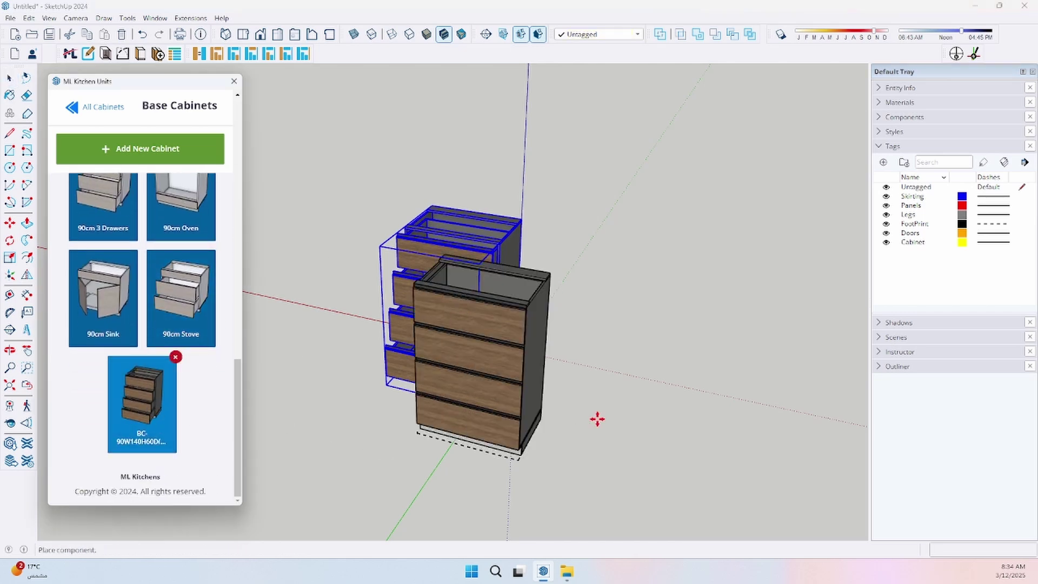
left_click(618, 374)
middle_click_drag(575, 445, 468, 425)
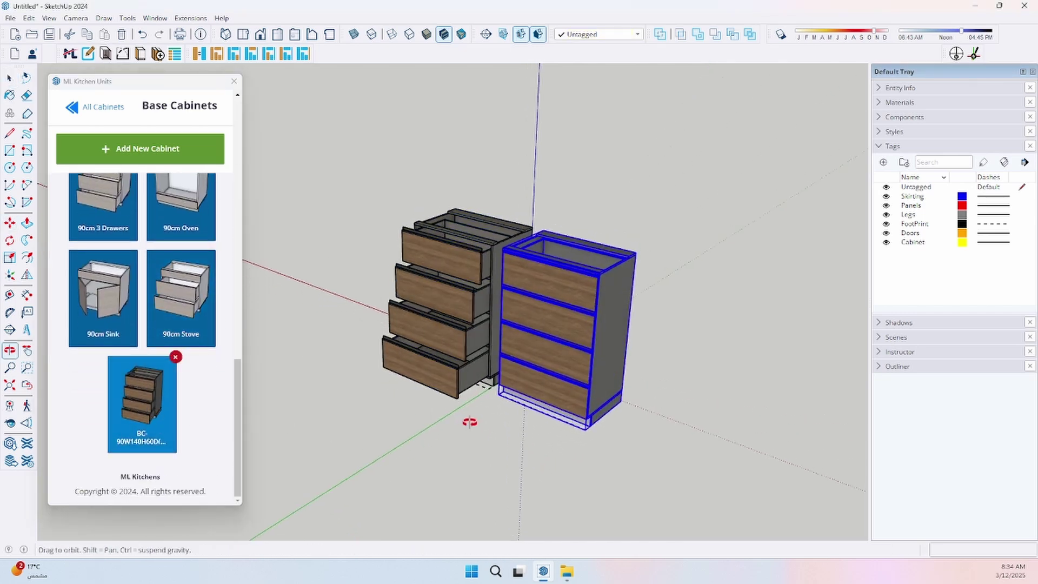
left_click(104, 56)
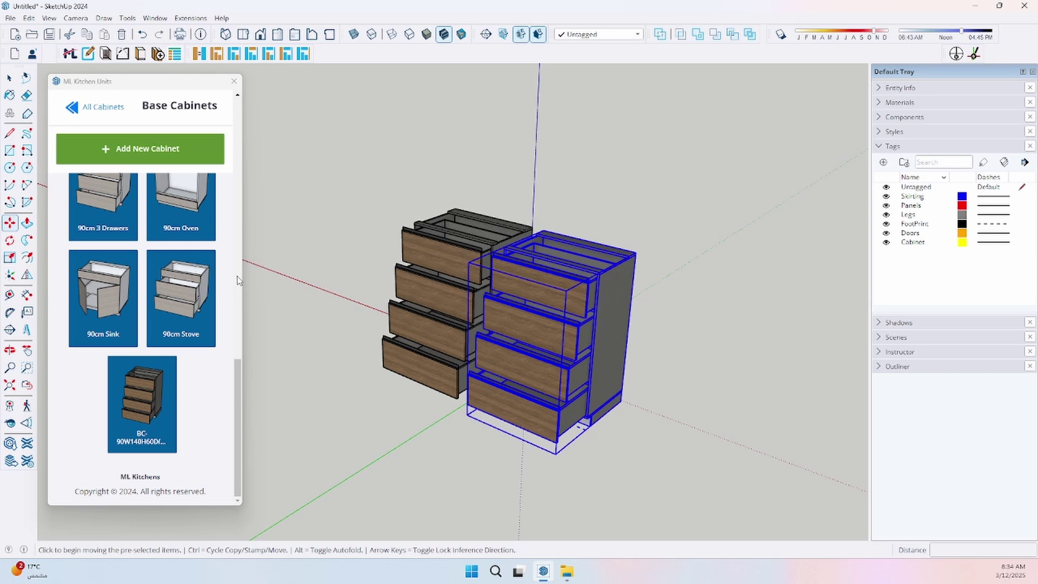
left_click(106, 54)
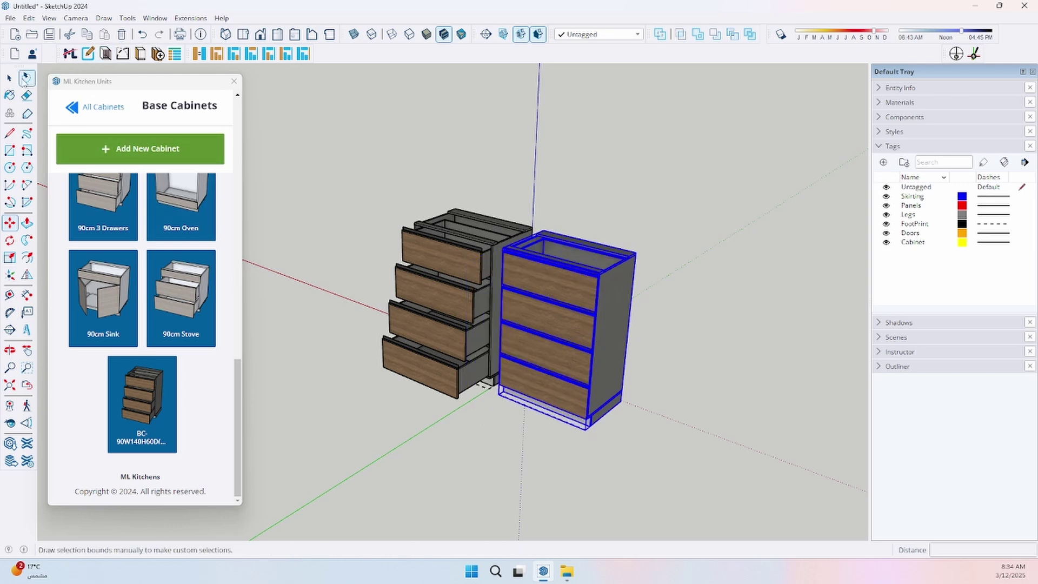
- Delete the saved custom base cabinet from the library
left_click(357, 201)
scroll(600, 377, "up", 5)
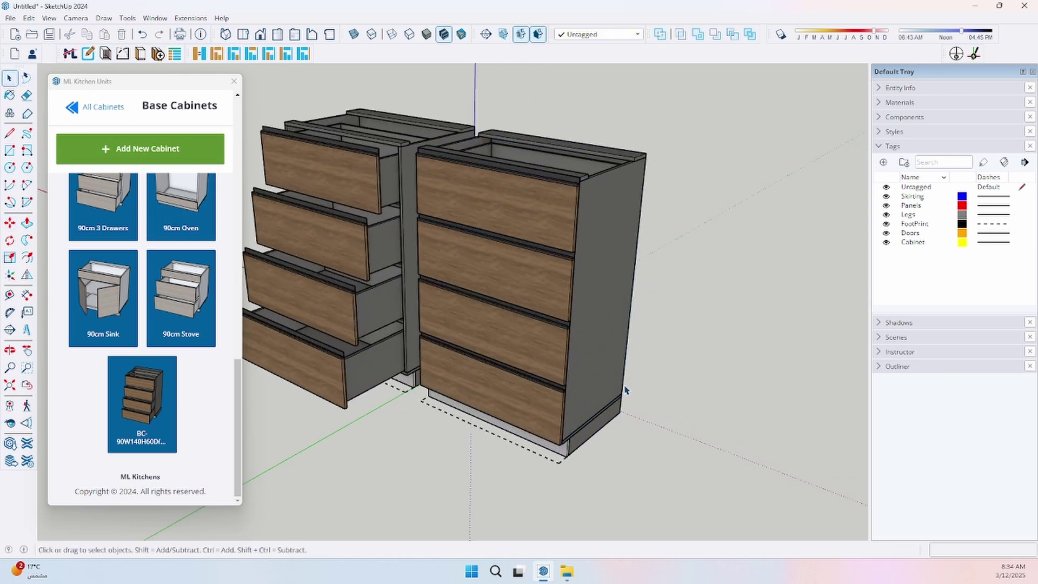
middle_click_drag(607, 388, 610, 392)
mouse_move(142, 403)
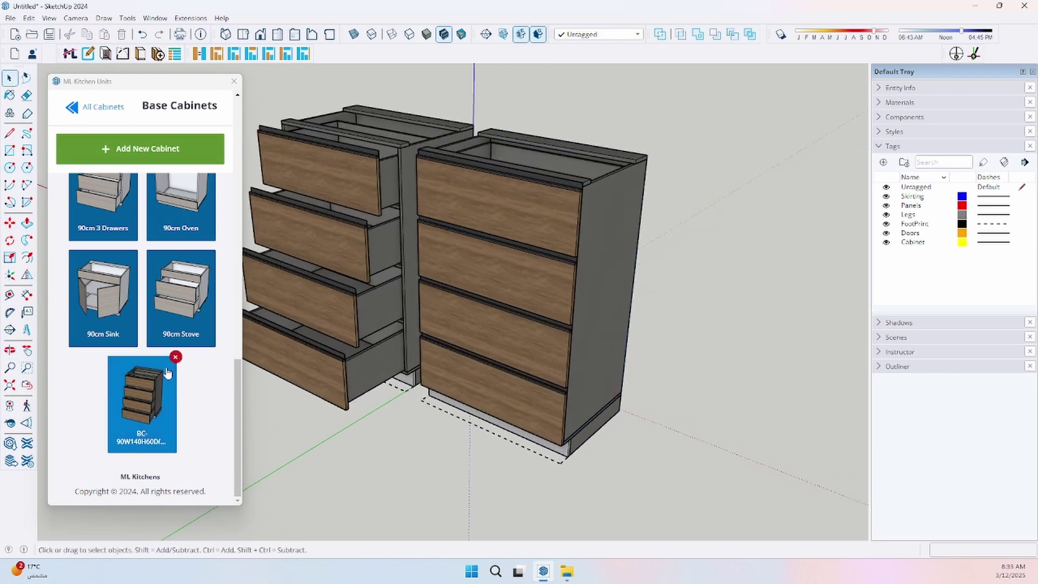
left_click(175, 358)
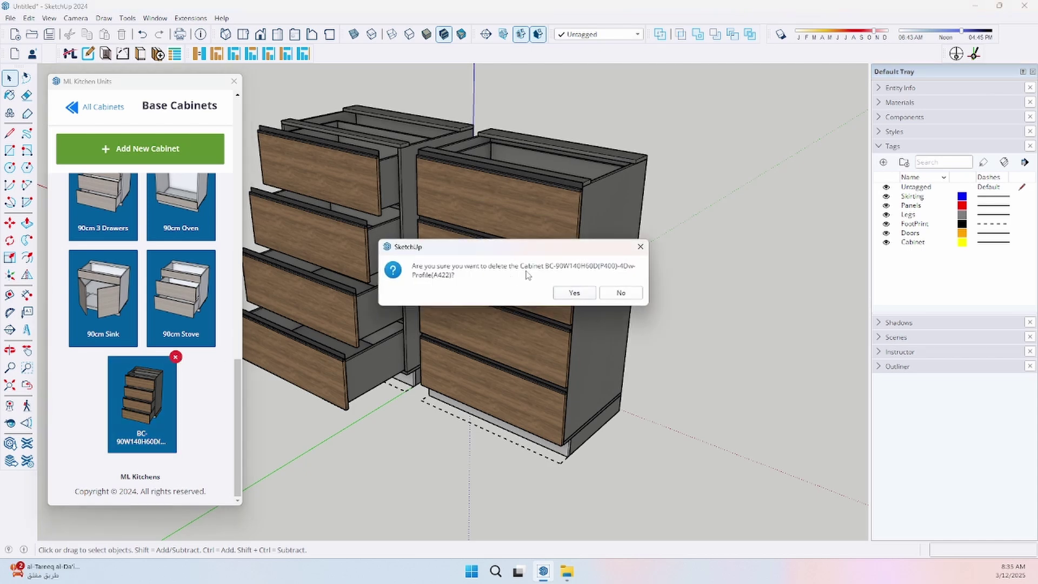
left_click(580, 297)
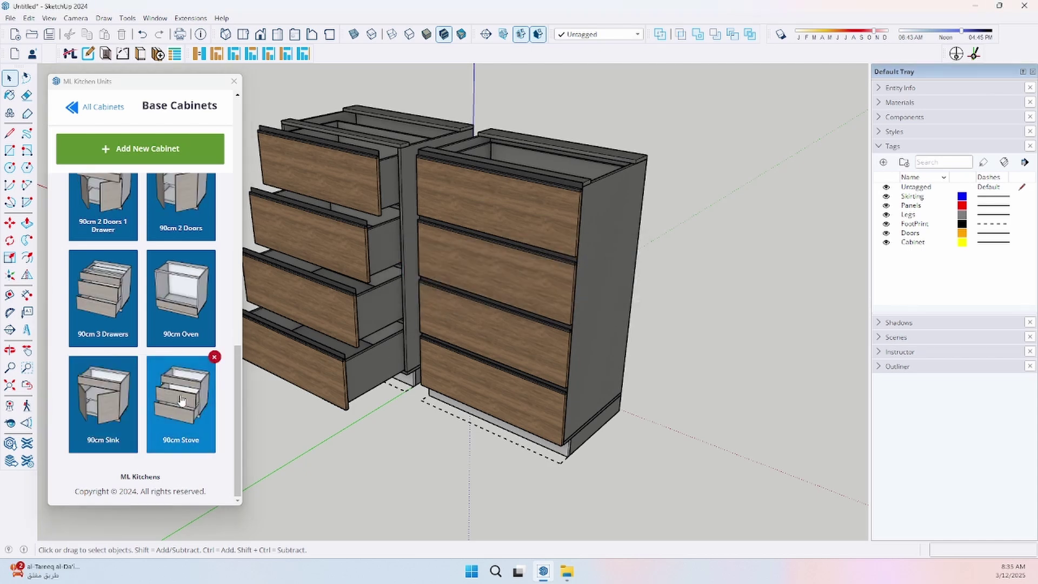
scroll(183, 408, "up", 2)
scroll(183, 397, "down", 2)
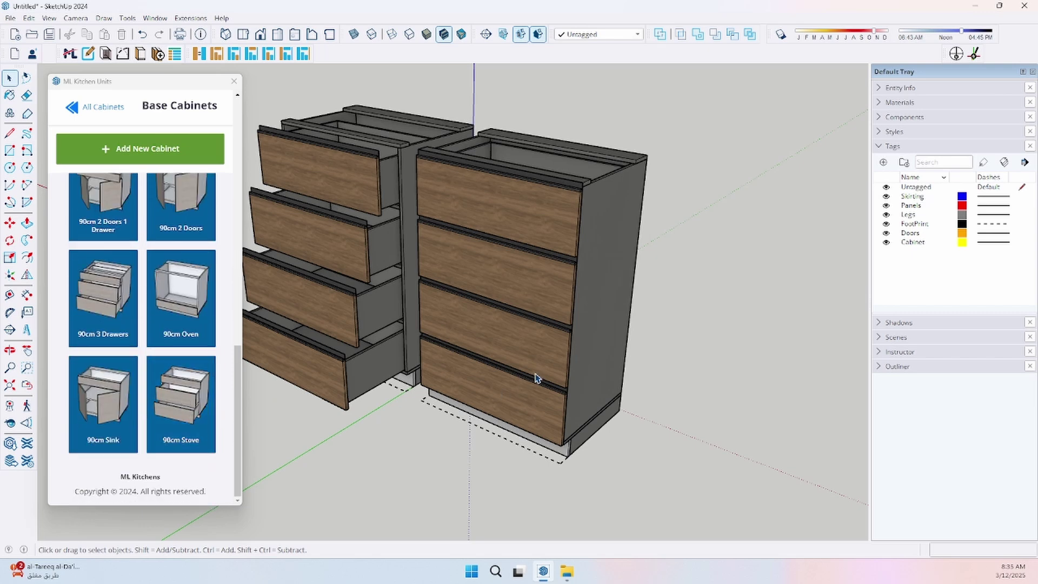
- Add the left cabinet to the collection and orbit to a side view
left_click(297, 313)
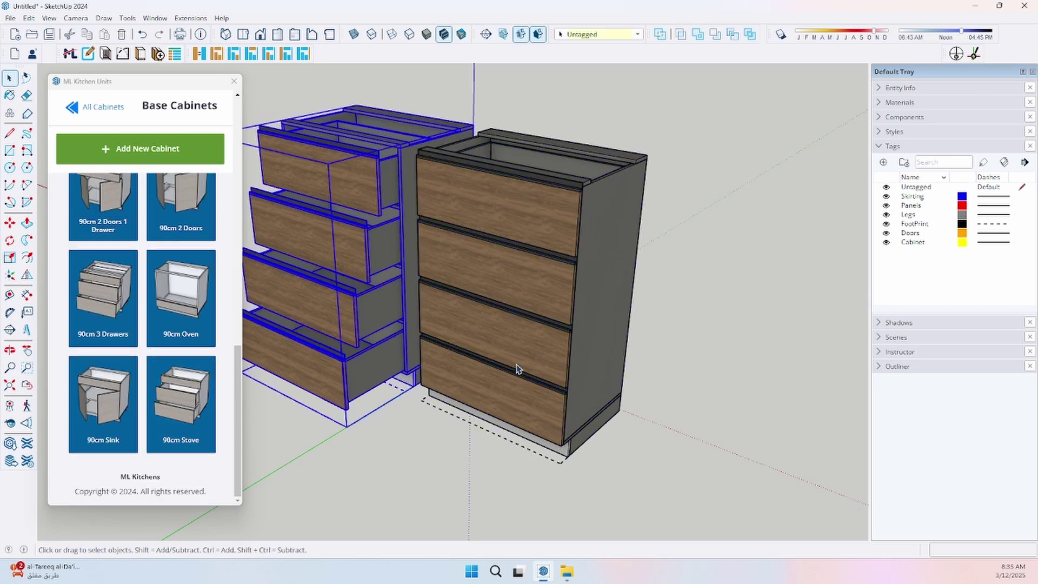
left_click(160, 56)
left_click(539, 291)
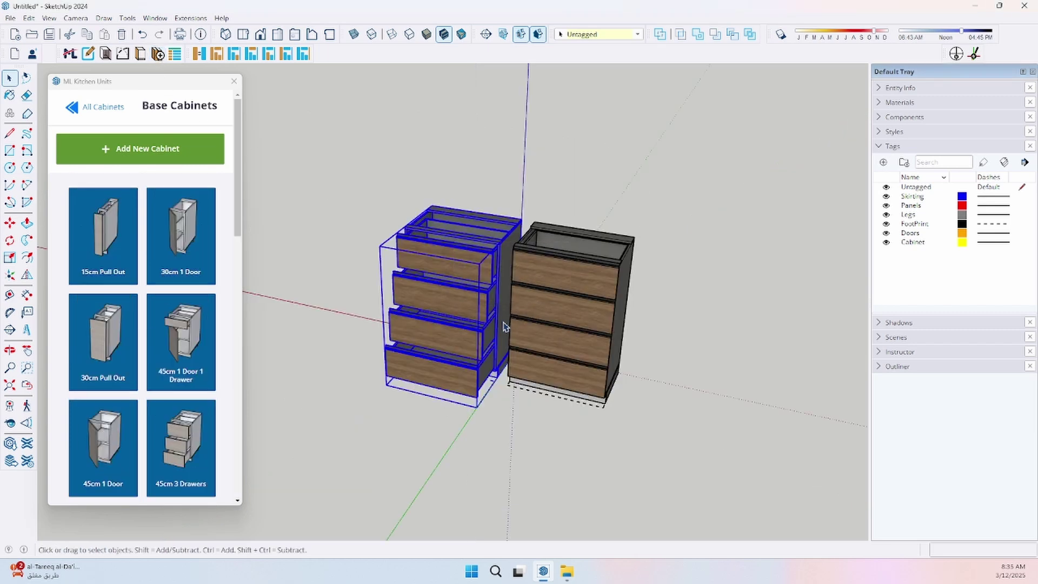
scroll(194, 325, "down", 3)
scroll(182, 408, "down", 3)
mouse_move(142, 403)
middle_click_drag(355, 355, 471, 325)
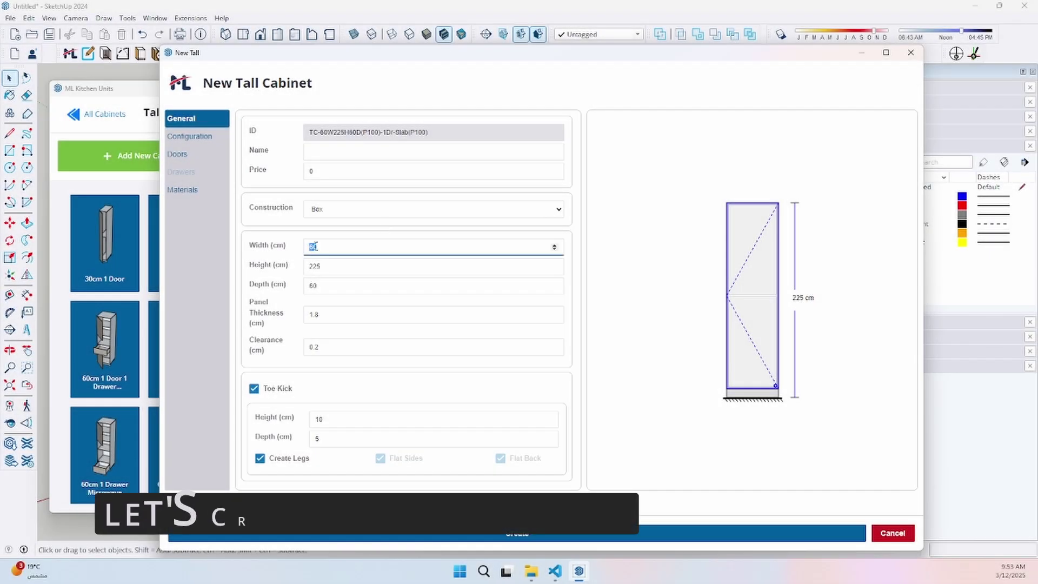
- Add two Double Door sections and an Opening to the tall cabinet configuration
left_click(209, 138)
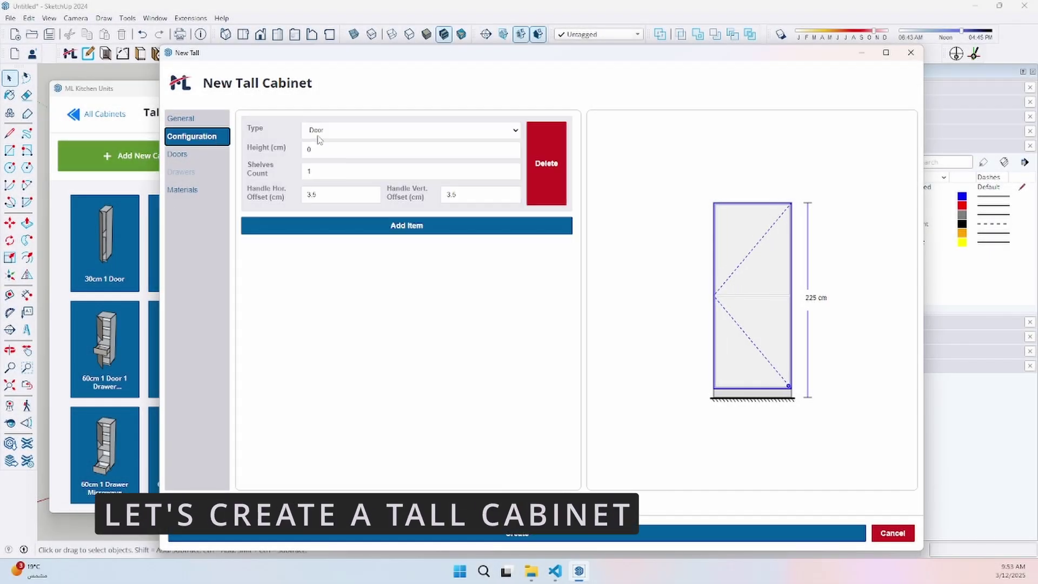
left_click(335, 133)
left_click(348, 169)
left_click(356, 224)
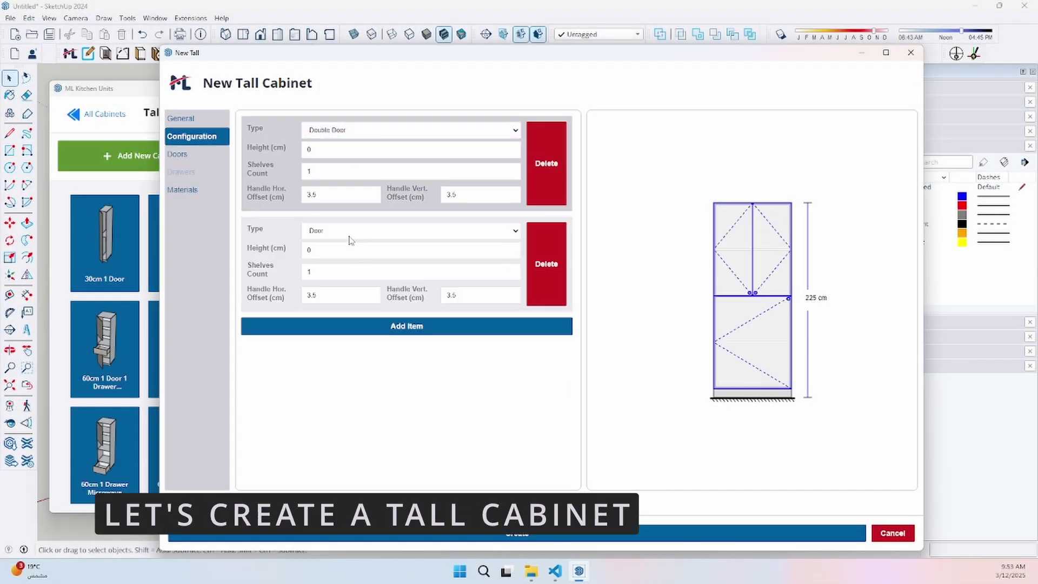
left_click(349, 231)
left_click(347, 269)
left_click(355, 326)
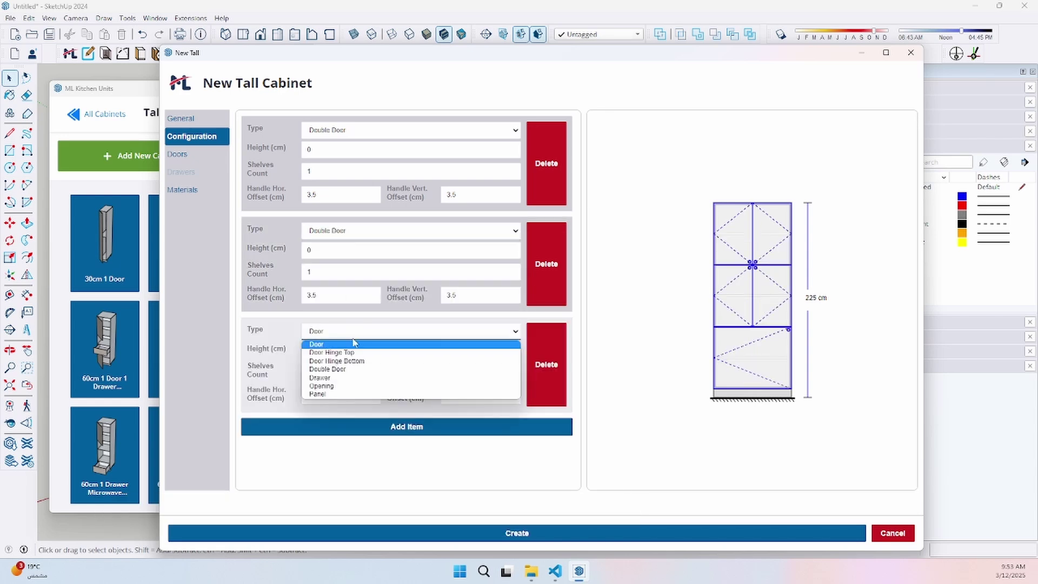
left_click(322, 386)
- Move the Opening up, add a Drawer above the lower double door, and set that door's height to 70
left_click_drag(280, 348, 278, 248)
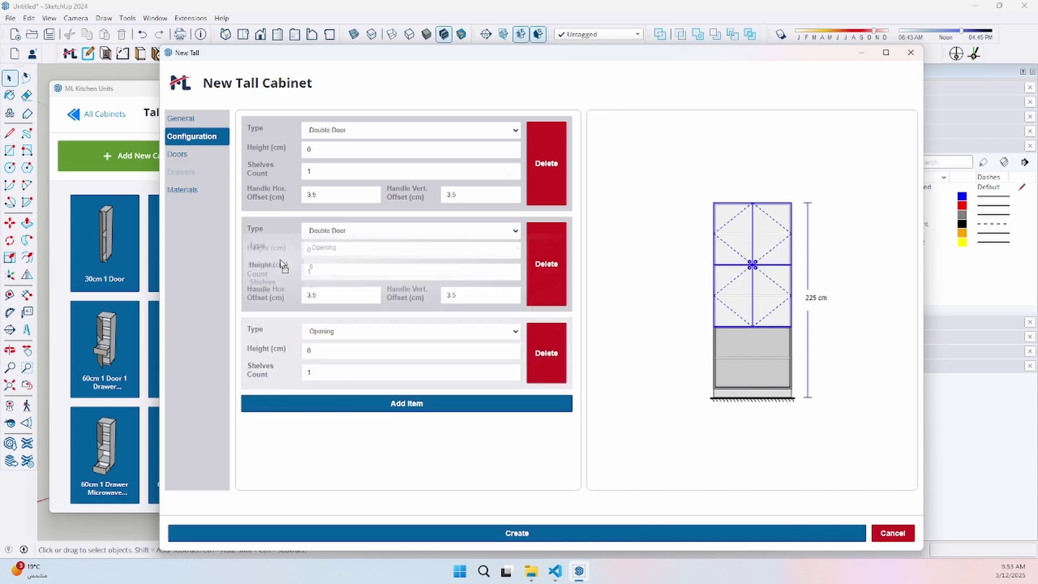
left_click(340, 406)
left_click(340, 408)
left_click(332, 451)
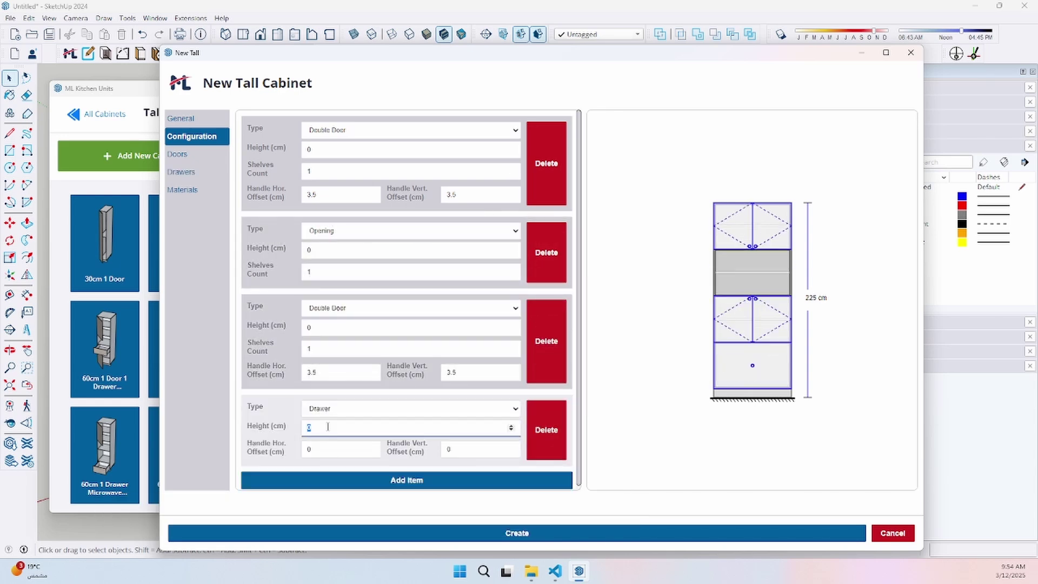
type("18")
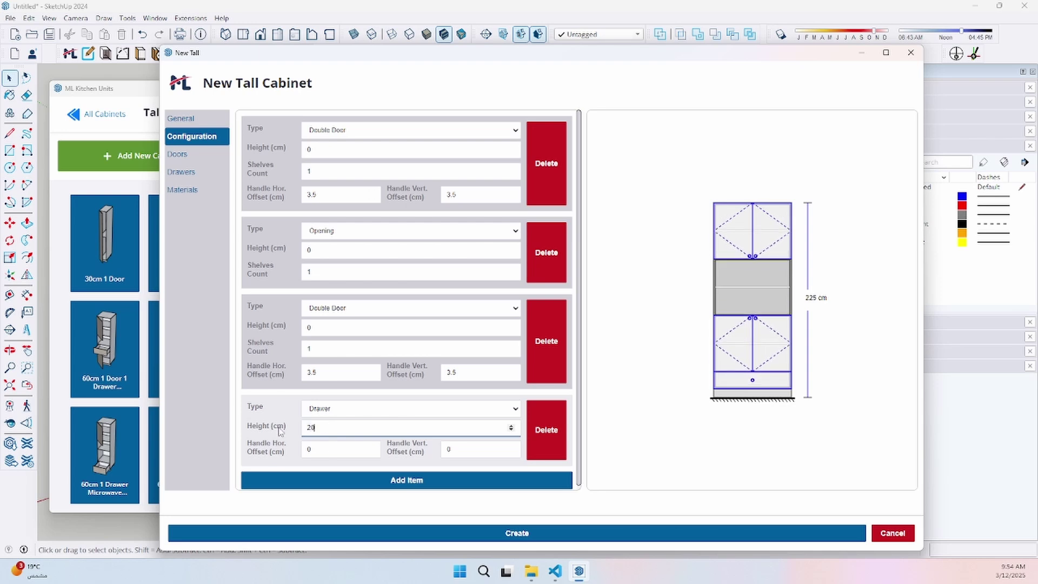
left_click_drag(277, 433, 271, 332)
type("80")
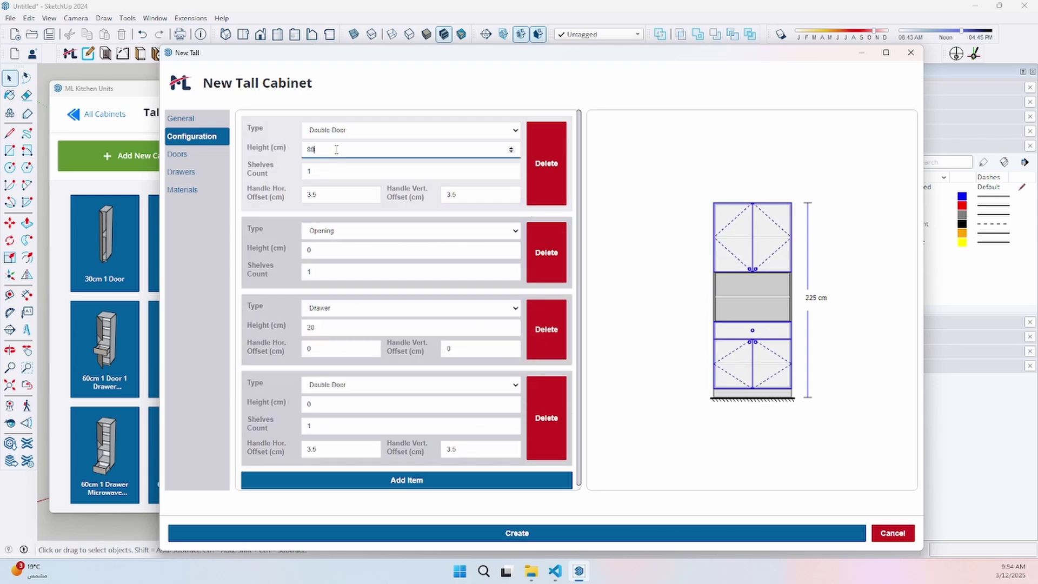
left_click(319, 403)
type("70")
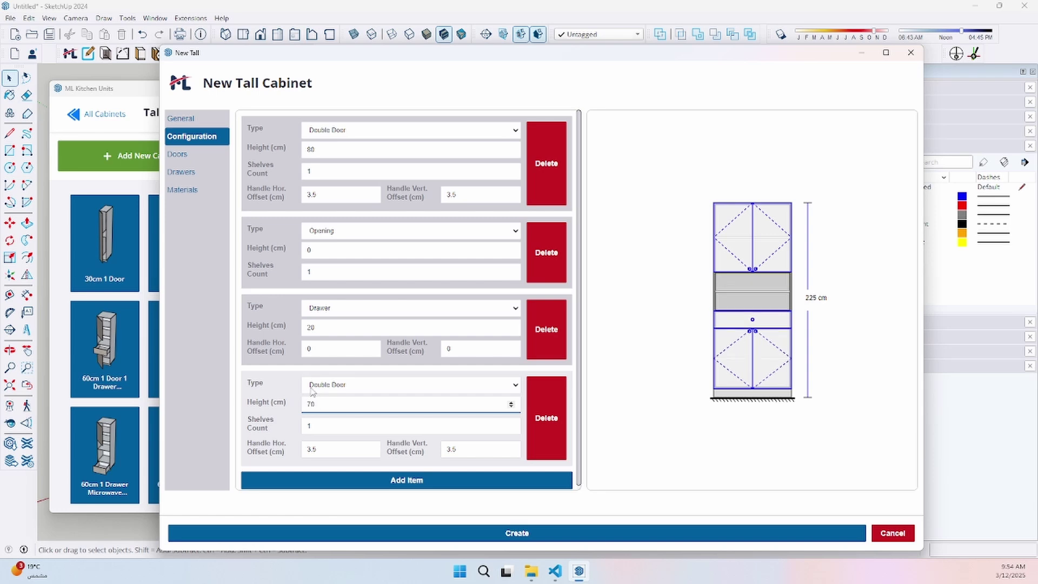
- Place the tall cabinet and give it A406 wood doors and P400 grey panels
left_click(522, 532)
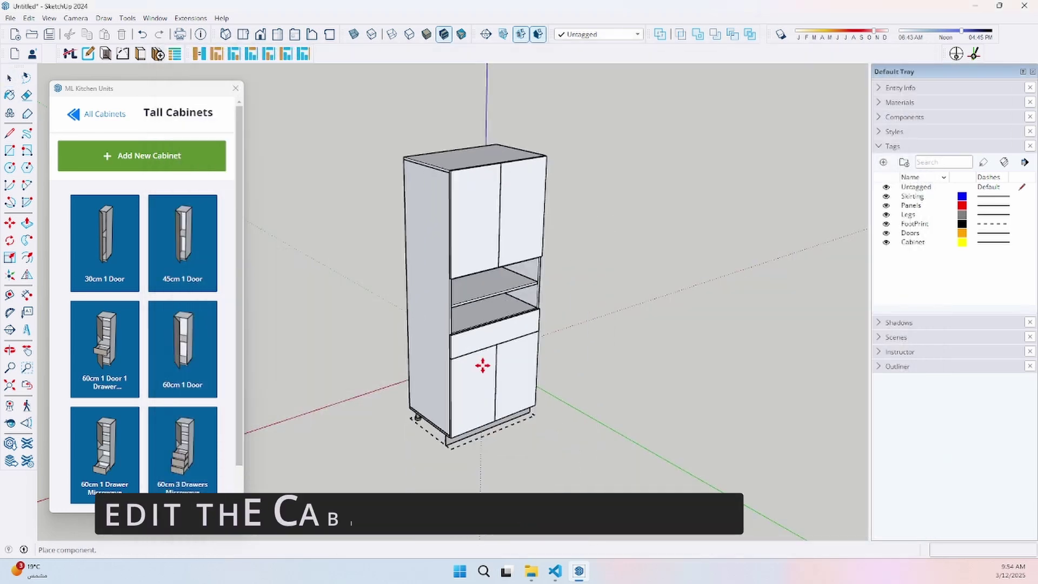
left_click(482, 354)
middle_click_drag(463, 348, 338, 262)
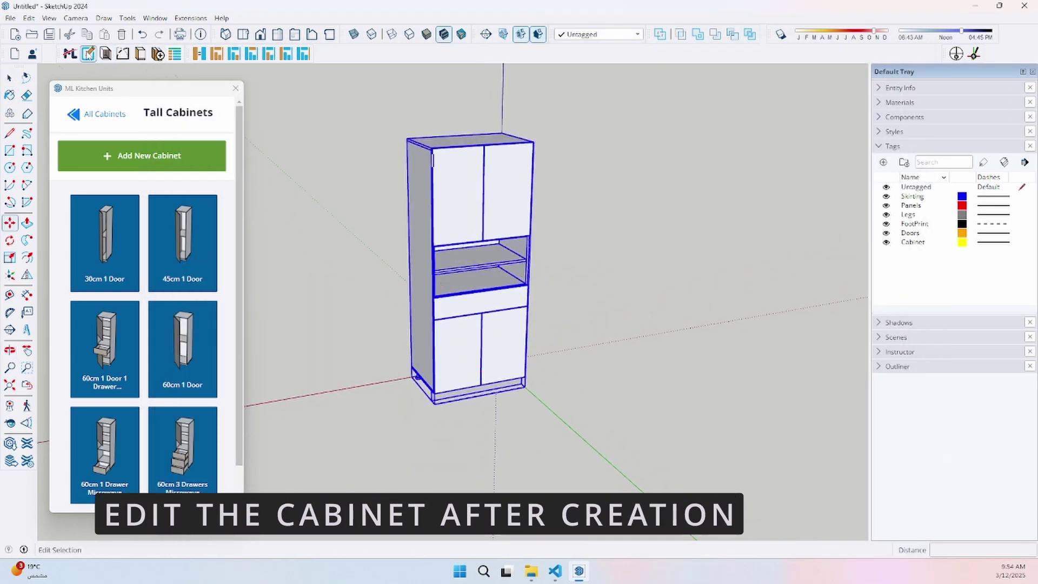
left_click(88, 54)
left_click(697, 289)
scroll(745, 325, "down", 2)
scroll(745, 365, "down", 2)
left_click(744, 410)
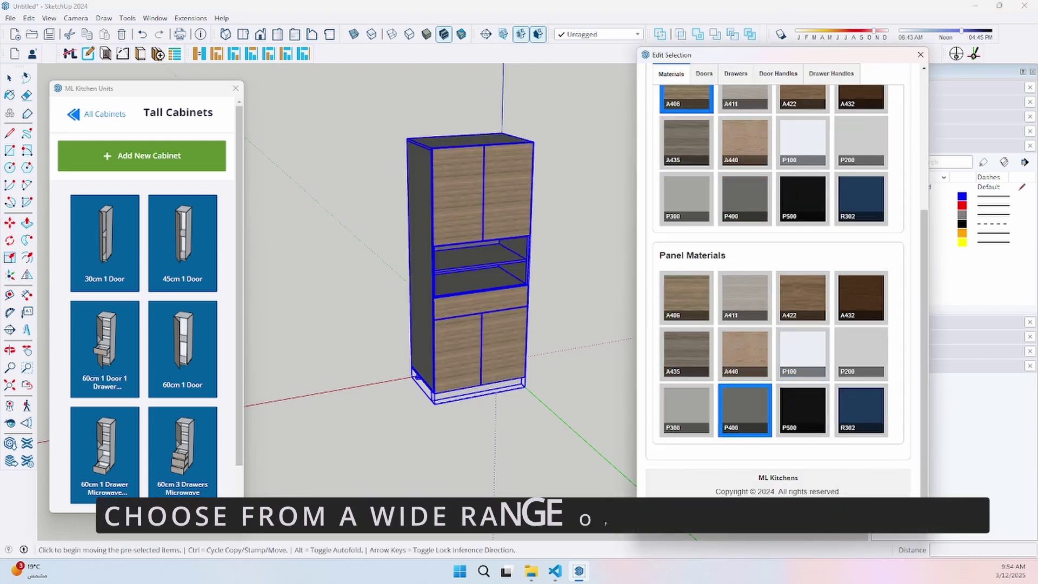
- Apply Hplanks plank doors and Doorhandle18 knob handles
left_click(704, 74)
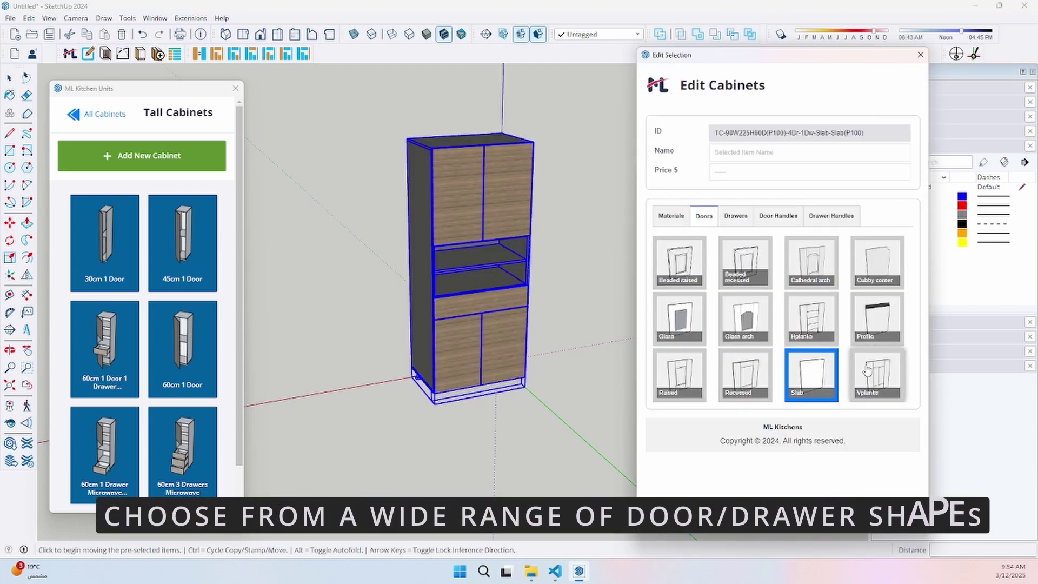
left_click(812, 318)
left_click(909, 517)
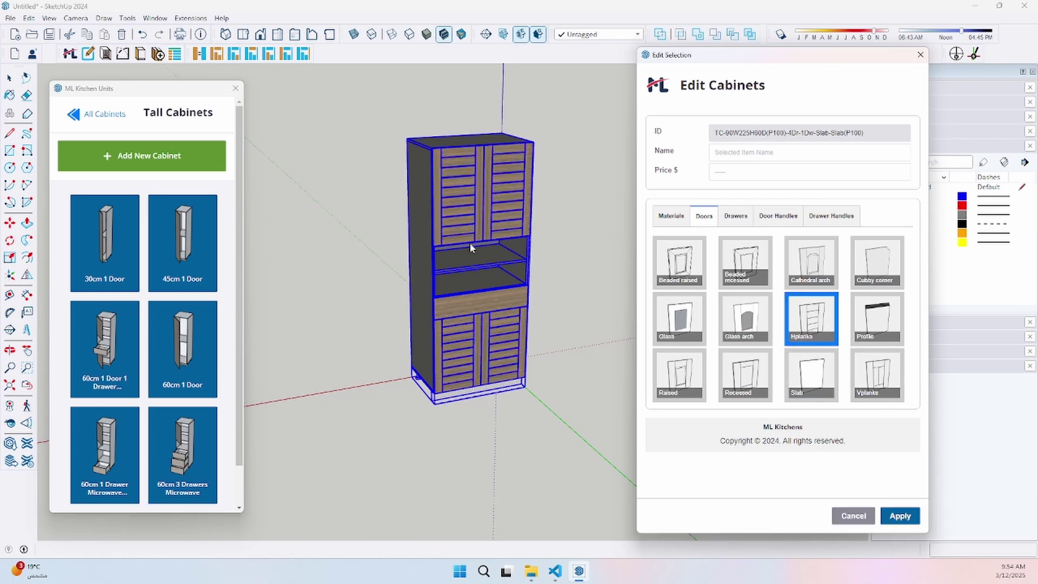
scroll(519, 236, "up", 3)
left_click(777, 216)
scroll(843, 394, "down", 5)
left_click(898, 516)
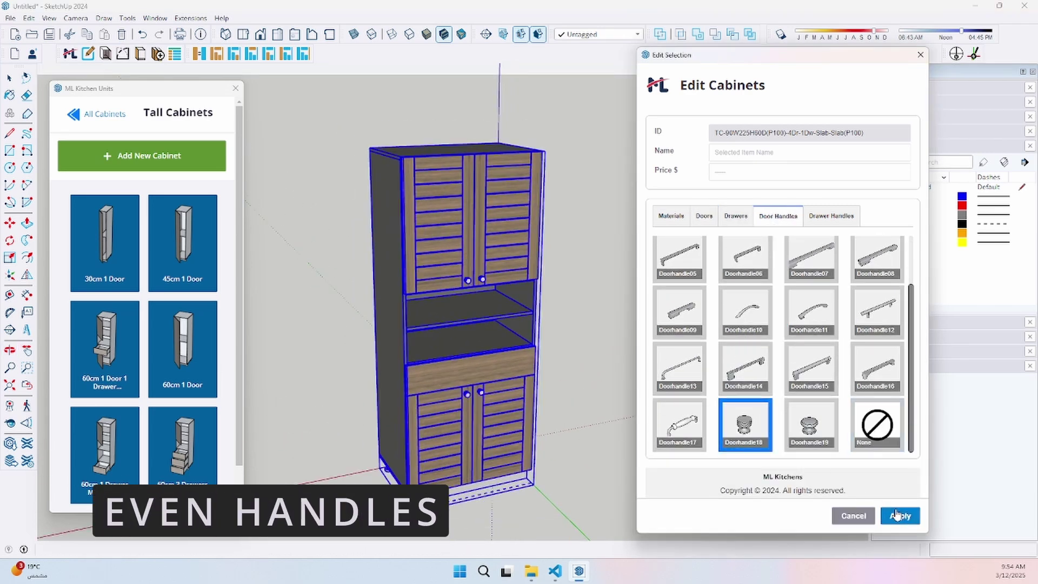
- Choose Recessed drawers and Drawerhandle17, then open the cabinet's doors and drawer
left_click(736, 216)
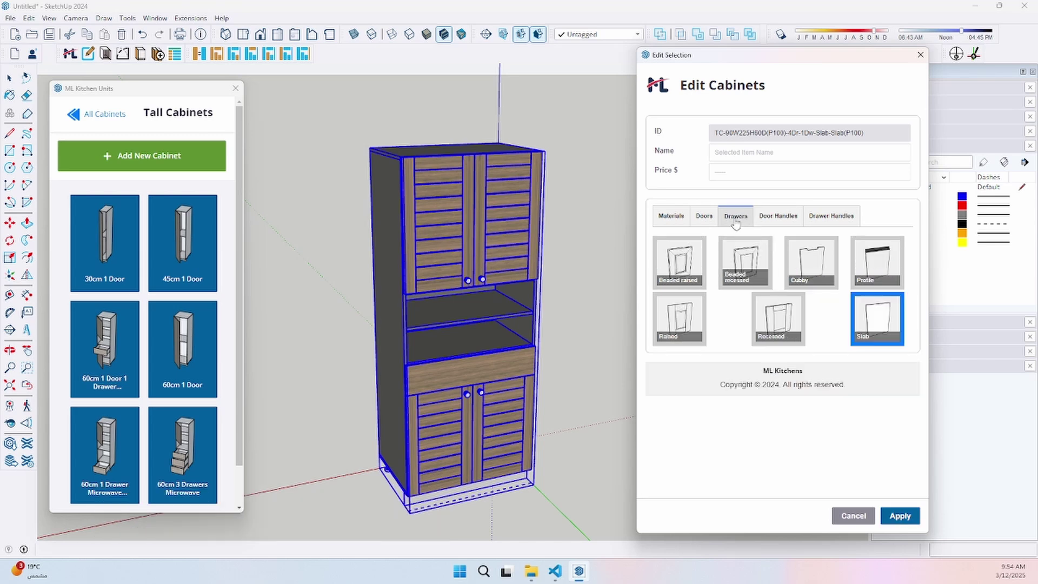
left_click(784, 327)
left_click(827, 217)
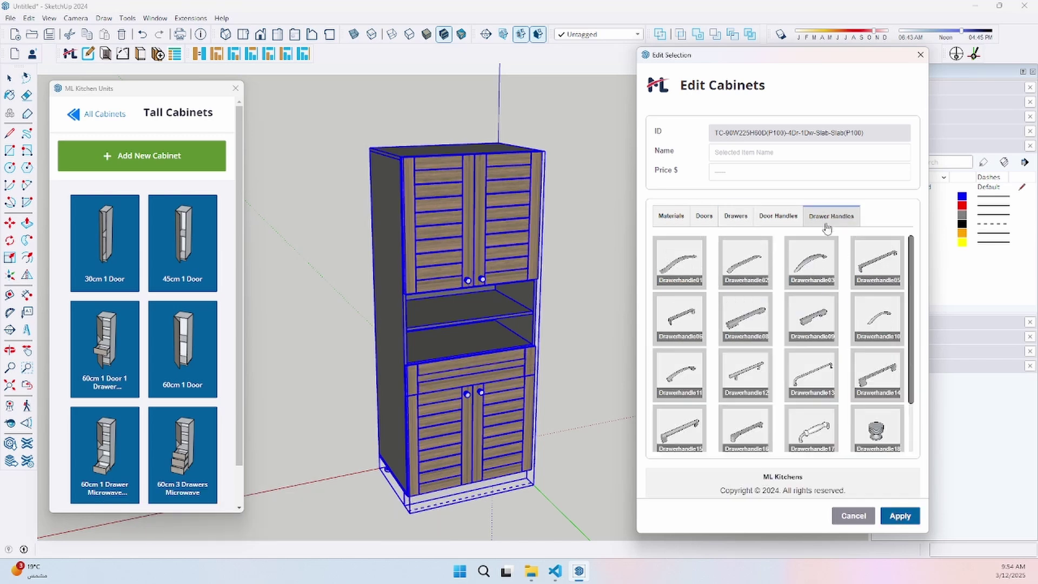
left_click(920, 56)
left_click(570, 220)
mouse_move(570, 220)
middle_mouse_down()
mouse_move(555, 232)
mouse_move(262, 202)
mouse_move(420, 225)
middle_mouse_up()
- Close the tall cabinet's doors and drawer and add a finish panel to its side
key("space")
left_click(419, 225)
left_click(294, 183)
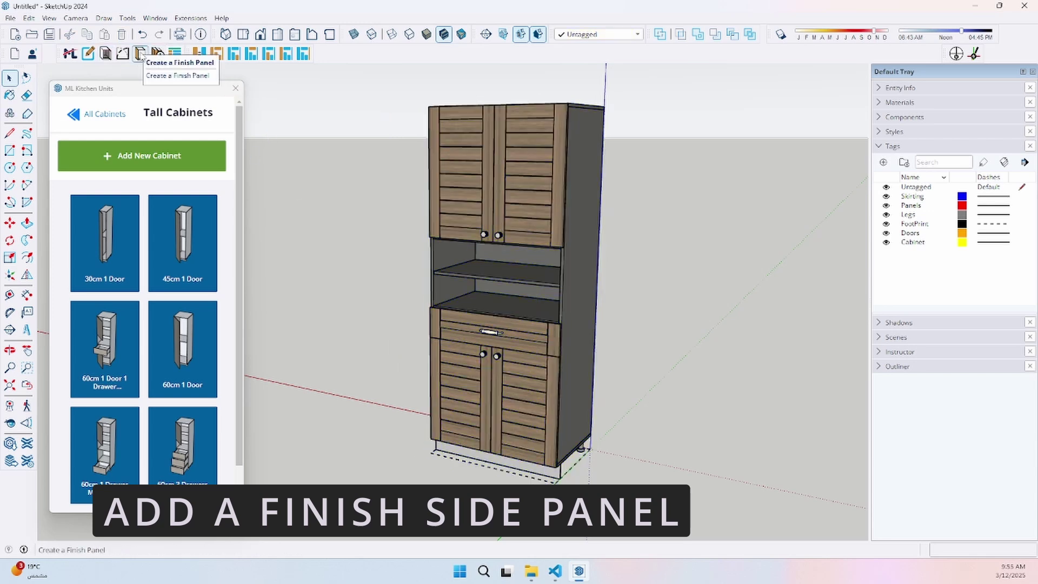
left_click(140, 53)
- Reopen the tall cabinet's doors and drawer, then bring up a 60×100 cm wall cabinet form
mouse_move(575, 230)
middle_mouse_down()
mouse_move(899, 234)
mouse_move(470, 232)
middle_mouse_up()
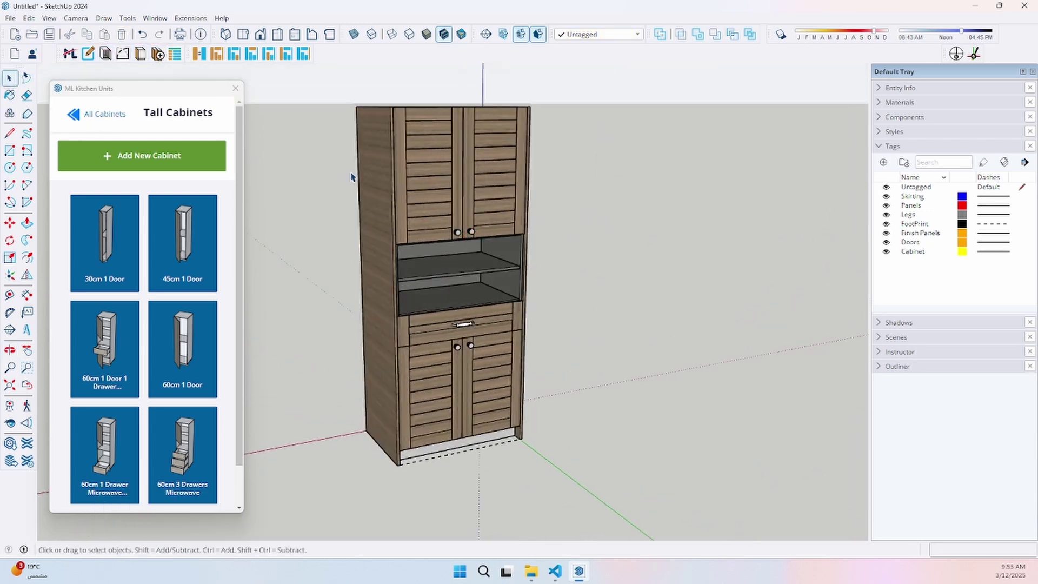
middle_click_drag(610, 240, 470, 301)
left_click(479, 308)
left_click(106, 54)
mouse_move(617, 236)
middle_mouse_down()
mouse_move(920, 155)
mouse_move(652, 187)
middle_mouse_up()
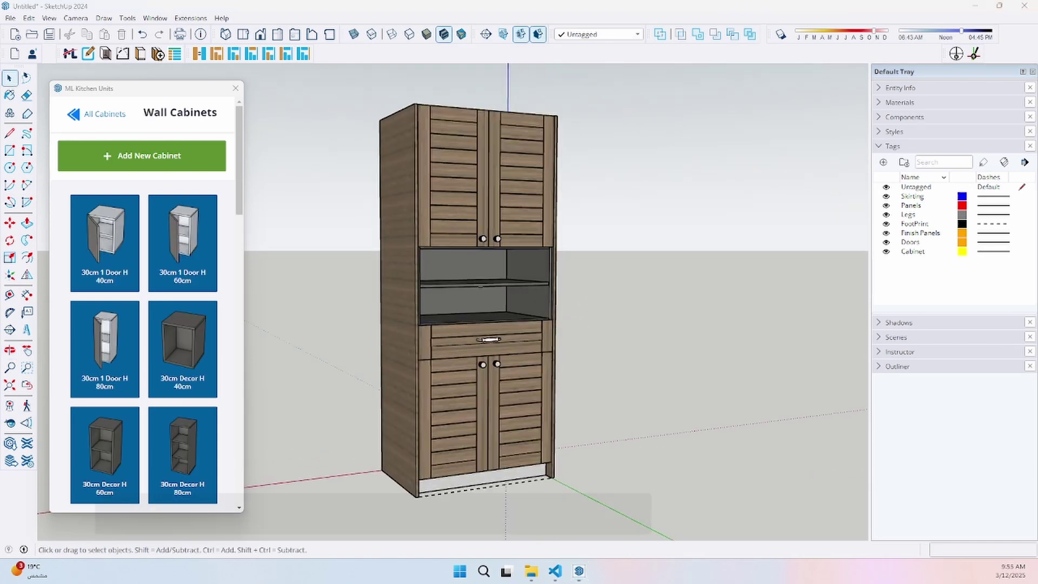
left_click(145, 166)
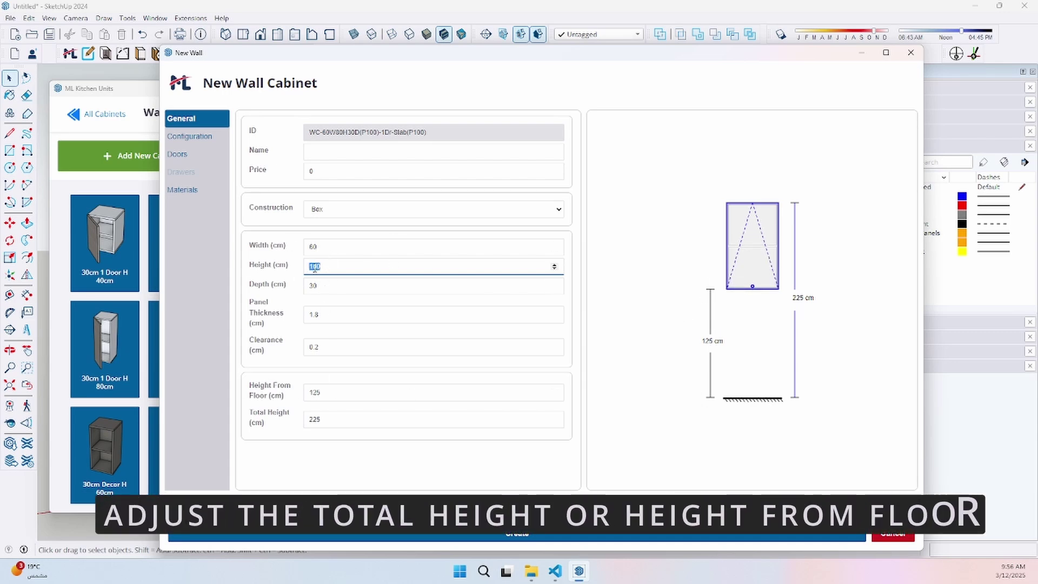
- Set the wall cabinet height, add an Opening section below the door, and choose Hplanks doors
double_click(316, 267)
type("80")
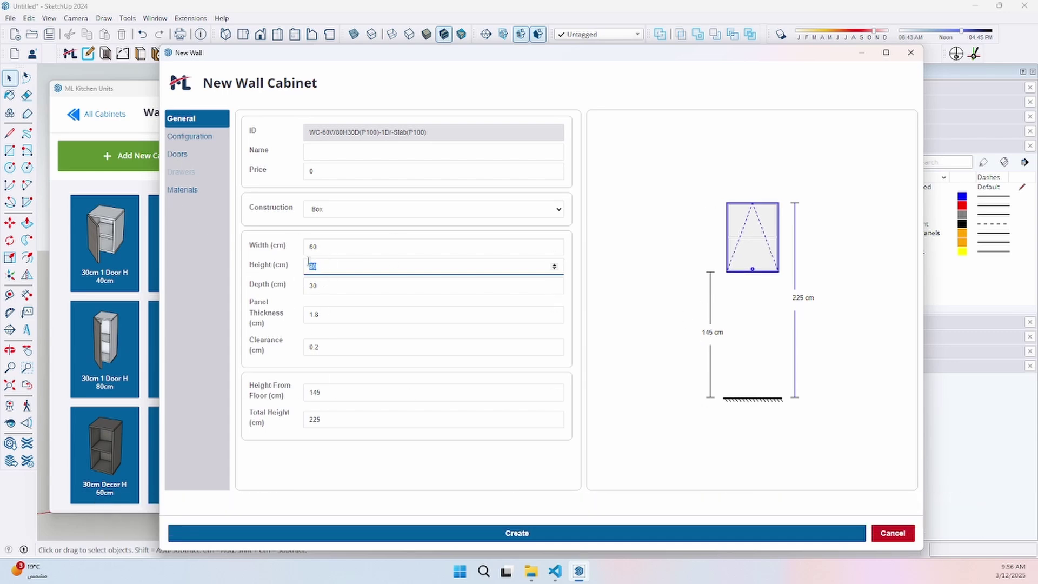
type("100")
left_click(189, 136)
left_click(363, 226)
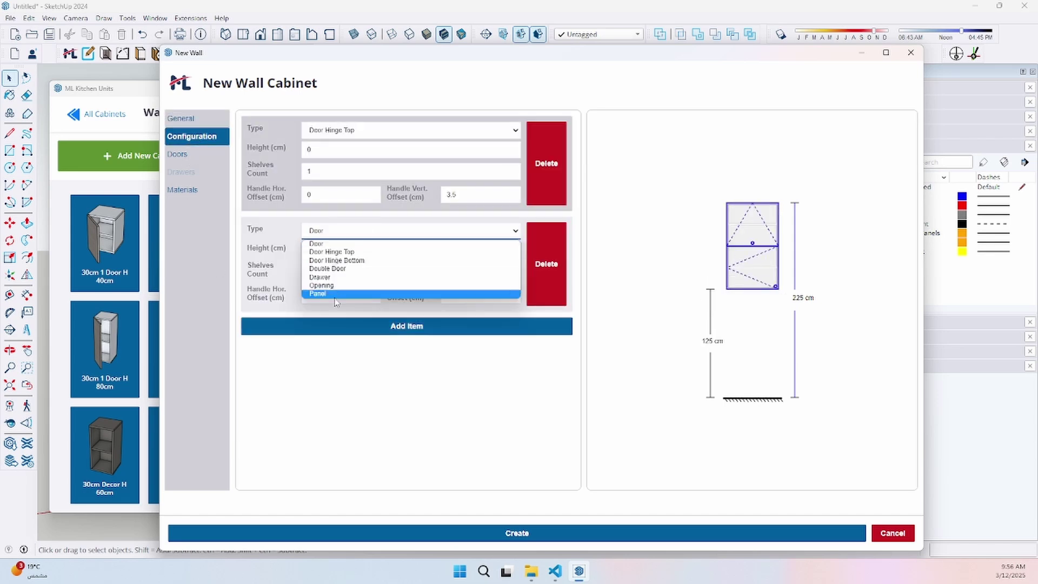
left_click(337, 286)
type("30")
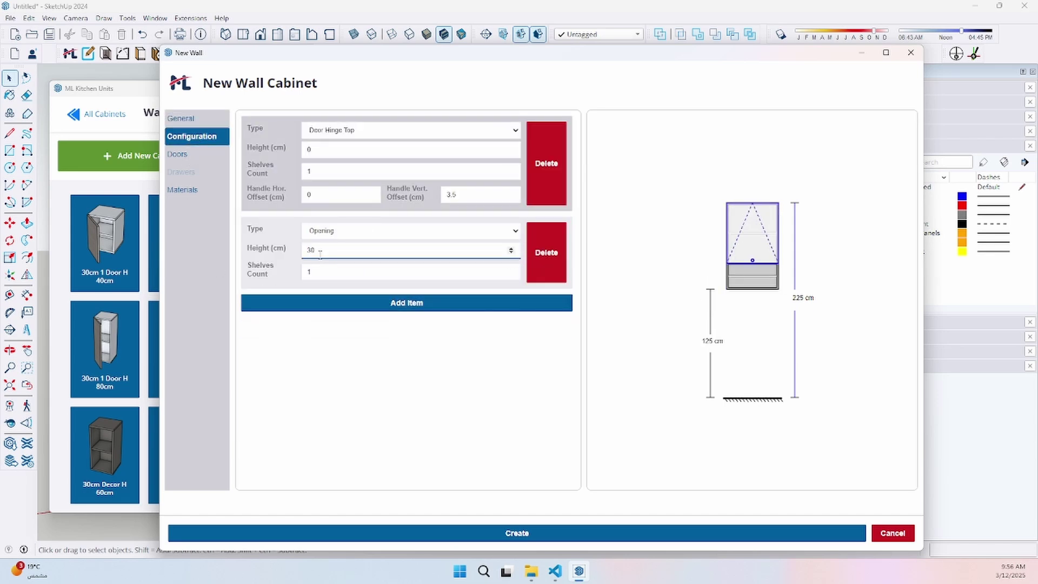
left_click(193, 159)
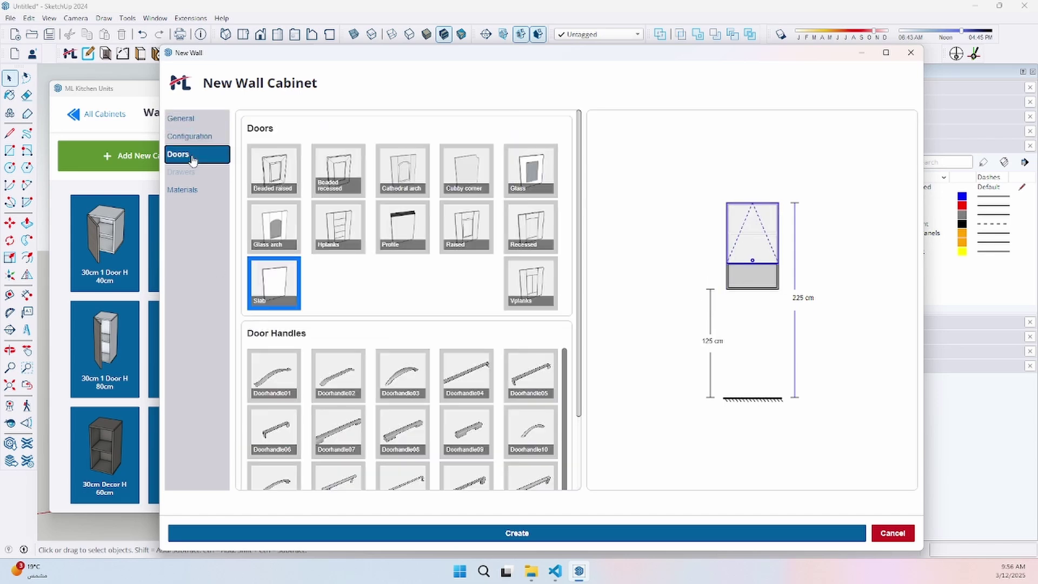
left_click(330, 239)
scroll(349, 284, "down", 3)
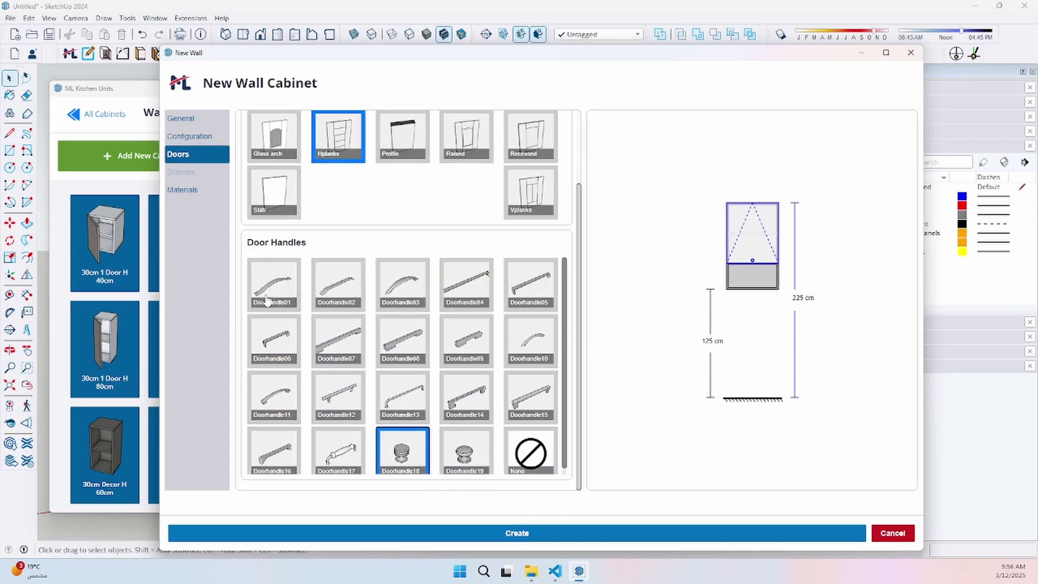
- Create the plank-door wall cabinet beside the tall unit and give it P400 panel material
left_click(440, 527)
scroll(530, 444, "up", 3)
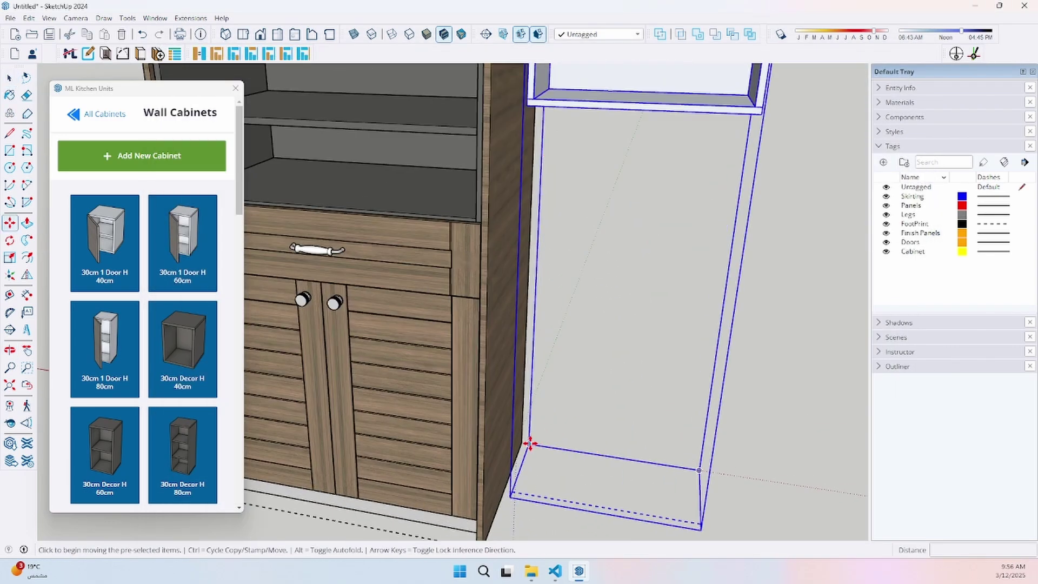
scroll(569, 448, "down", 5)
left_click(459, 394)
scroll(668, 387, "up", 2)
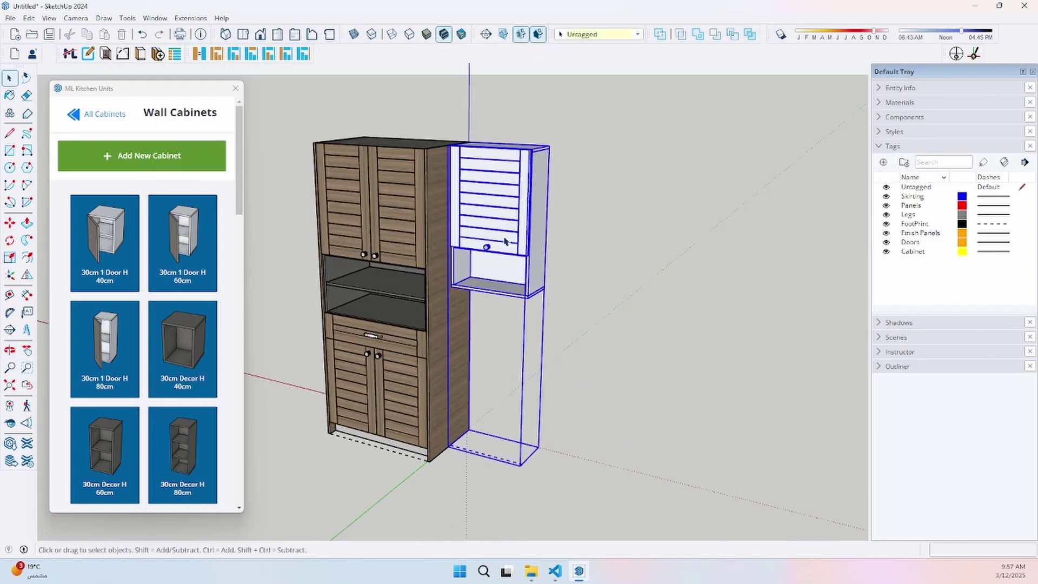
left_click(87, 54)
scroll(737, 406, "down", 3)
left_click(745, 452)
left_click(890, 516)
- Open and close the cabinet doors and drawer, then start another wall cabinet form
left_click(921, 56)
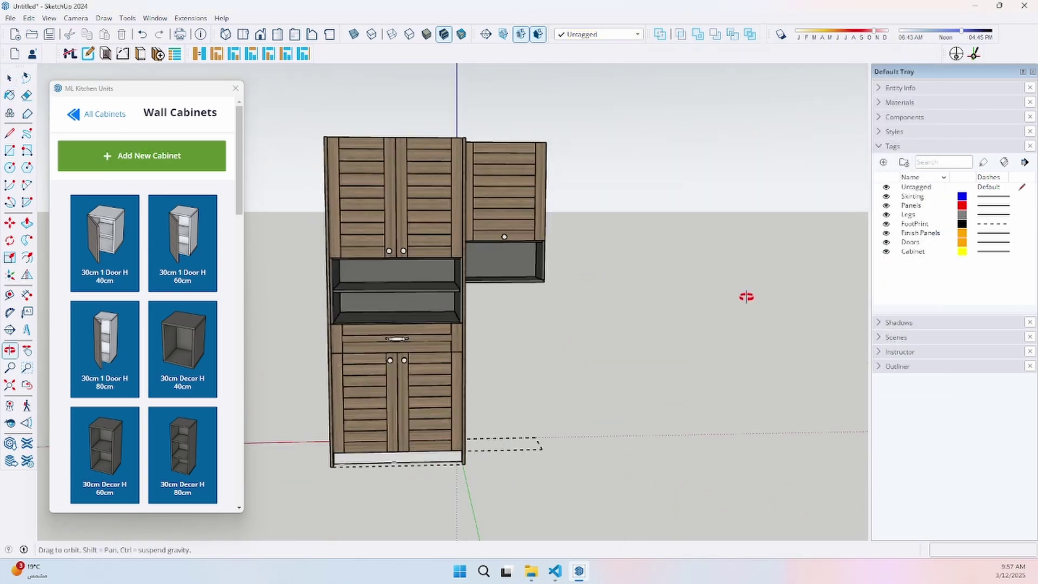
left_click_drag(747, 297, 405, 487)
left_click(105, 54)
left_click(521, 290)
middle_click_drag(521, 290, 680, 257)
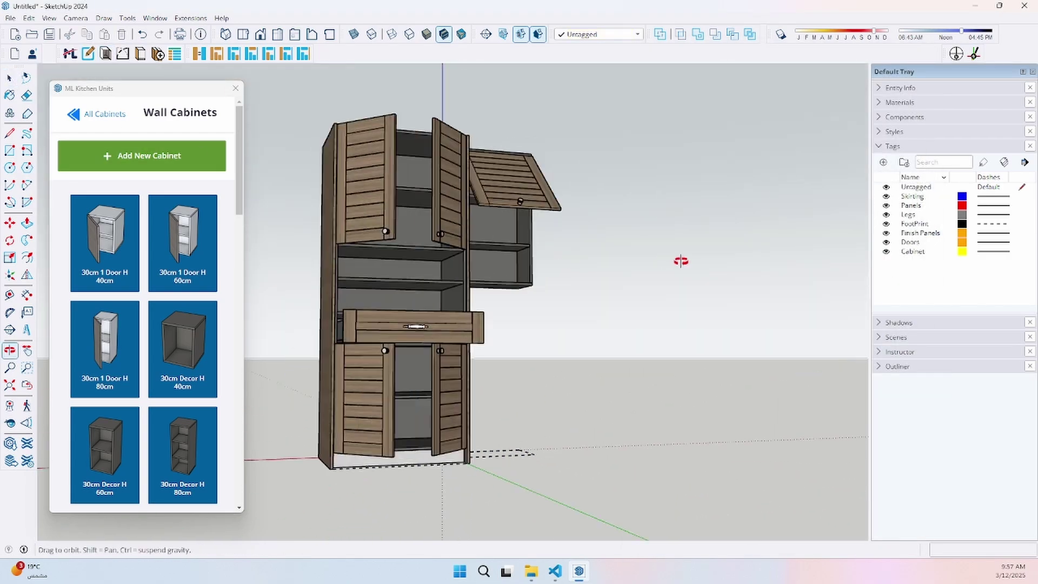
key("ctrl+a")
left_click(106, 53)
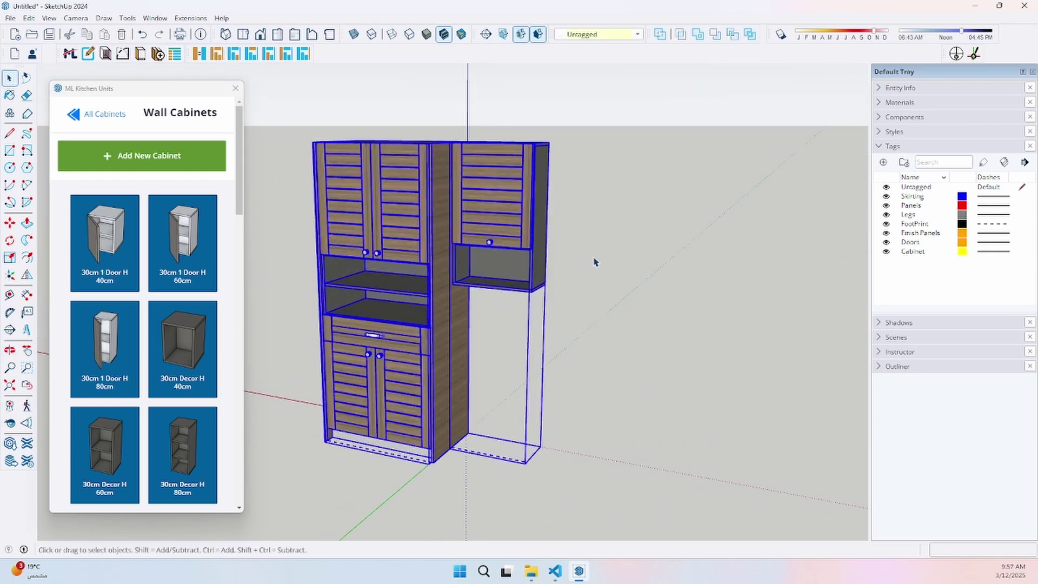
left_click(535, 260)
middle_click_drag(515, 273, 543, 287)
left_click(142, 156)
type("50")
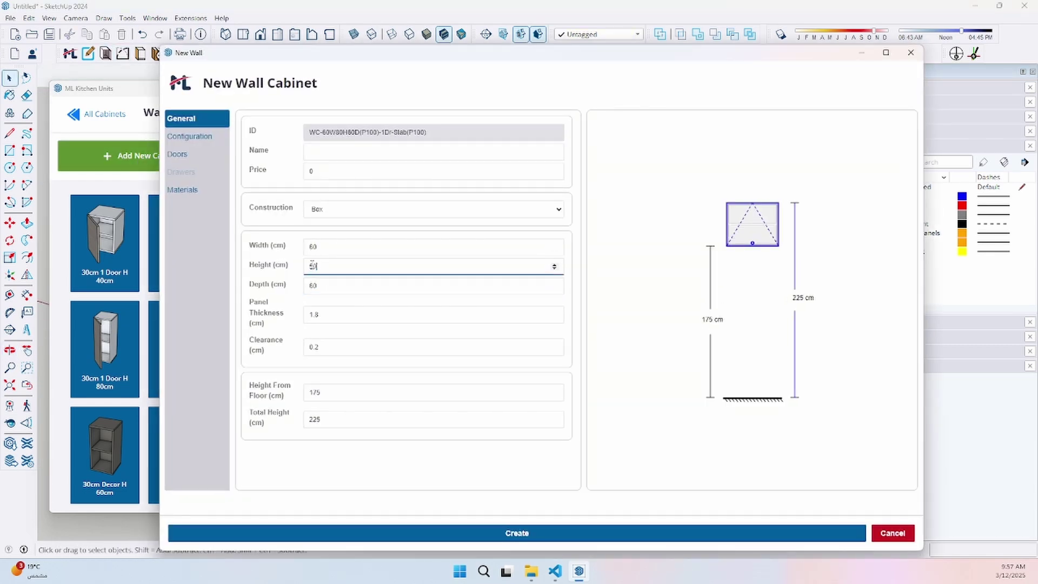
- Create the 50 cm-high white wall cabinet and place it near the tall unit
left_click(412, 534)
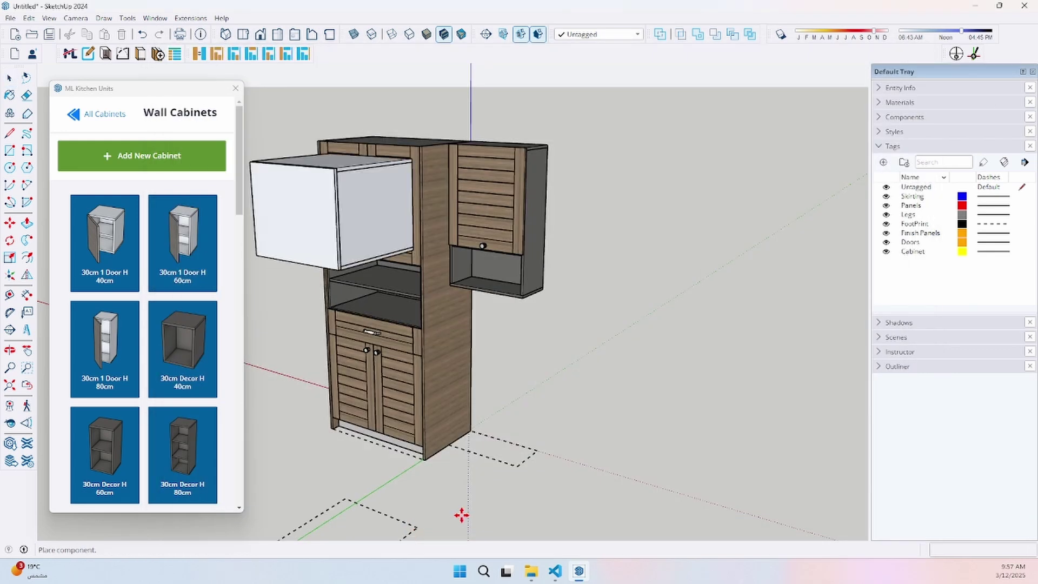
left_click(541, 320)
mouse_move(540, 320)
middle_mouse_down()
mouse_move(781, 309)
mouse_move(610, 294)
middle_mouse_up()
- Create and place a second wall cabinet with Total Height 175 and Double Door configuration
left_click(105, 158)
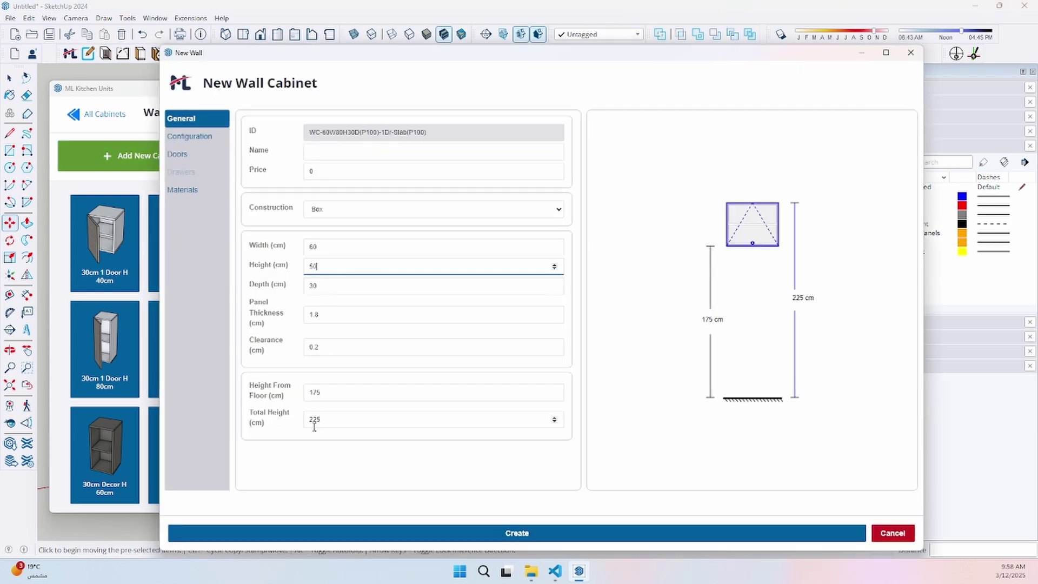
double_click(314, 427)
type("175")
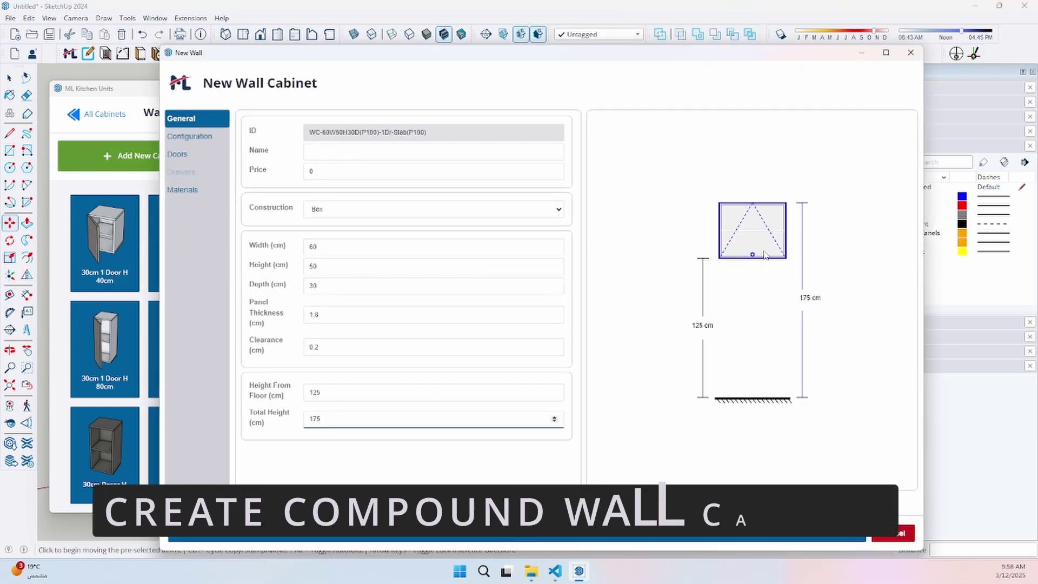
left_click(214, 144)
left_click(340, 130)
left_click(340, 167)
left_click(499, 533)
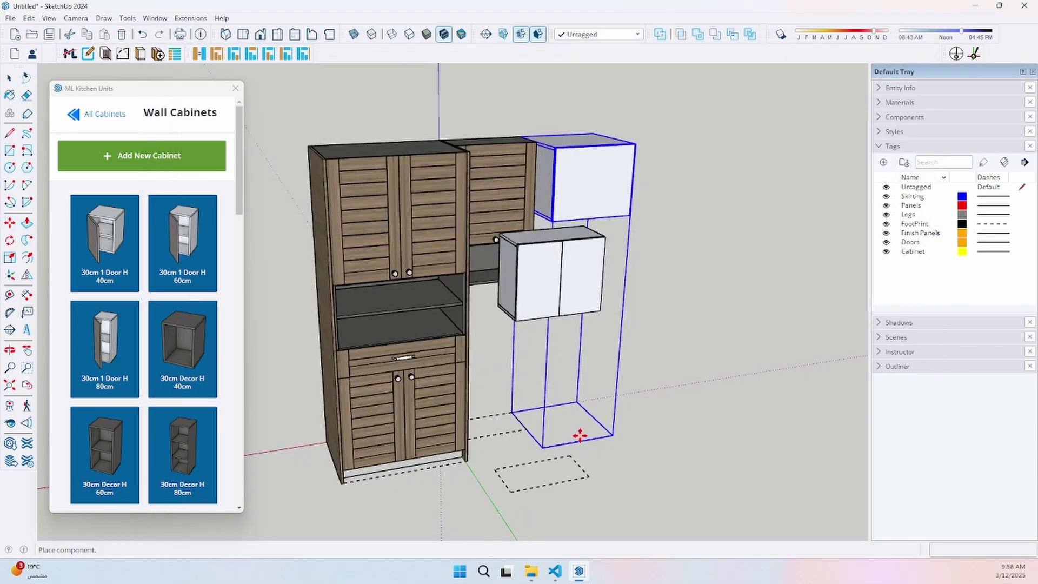
left_click(616, 374)
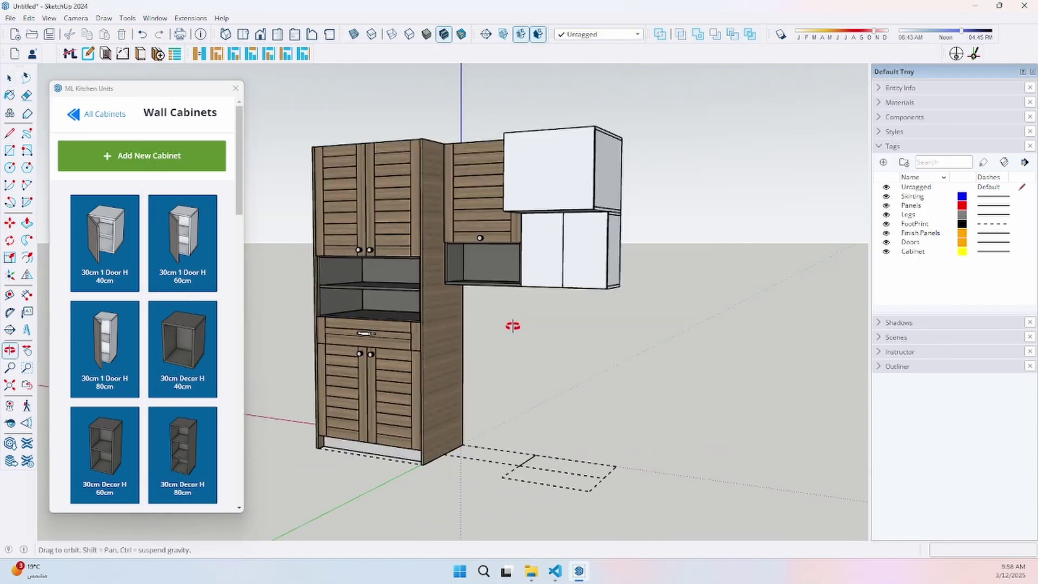
- Move both white cabinets into the gap between the tall unit and plank cabinet
middle_click_drag(664, 353, 574, 269)
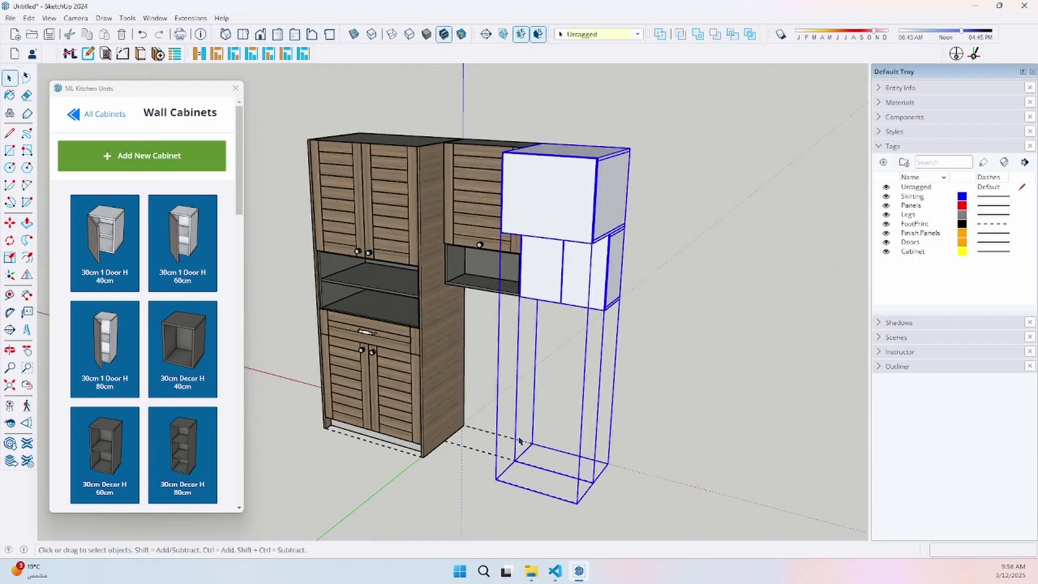
middle_click_drag(443, 397, 452, 412)
left_click_drag(452, 412, 581, 263)
middle_click_drag(529, 410, 499, 353)
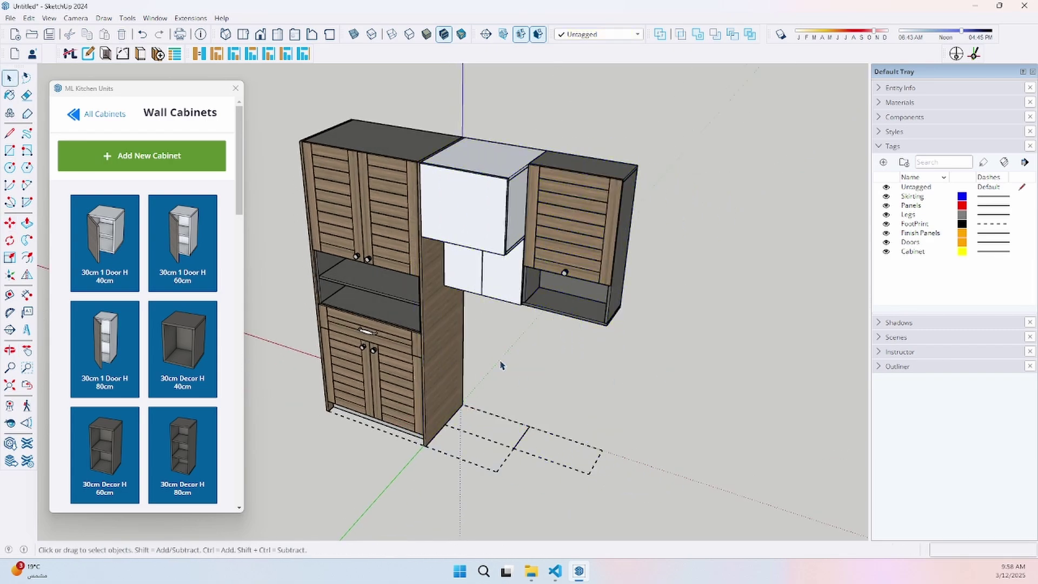
- Give the upper middle cabinet plank doors and a Doorhandle18 knob
left_click(487, 350)
left_click(705, 221)
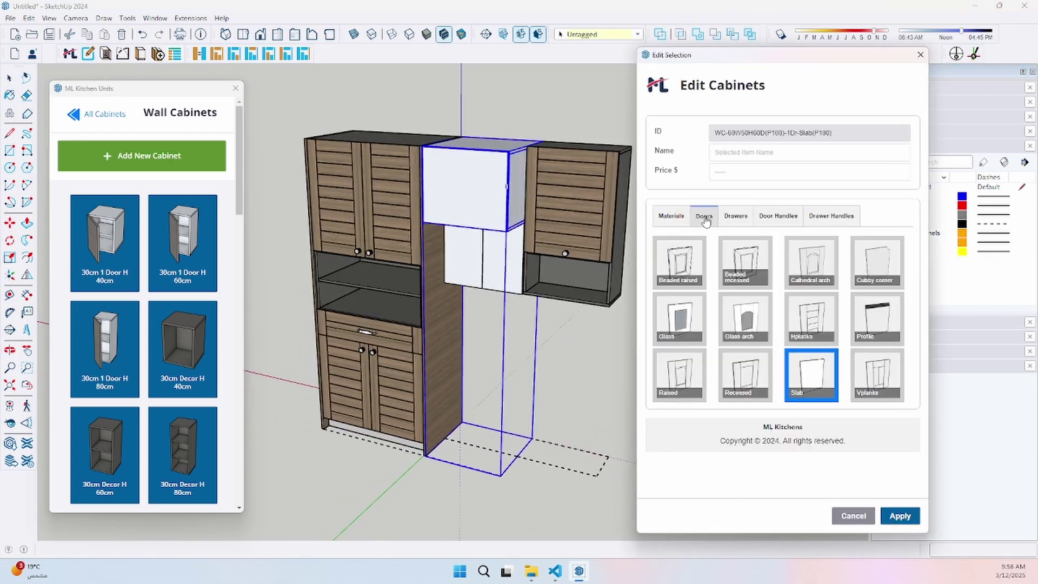
left_click(672, 216)
scroll(756, 324, "down", 3)
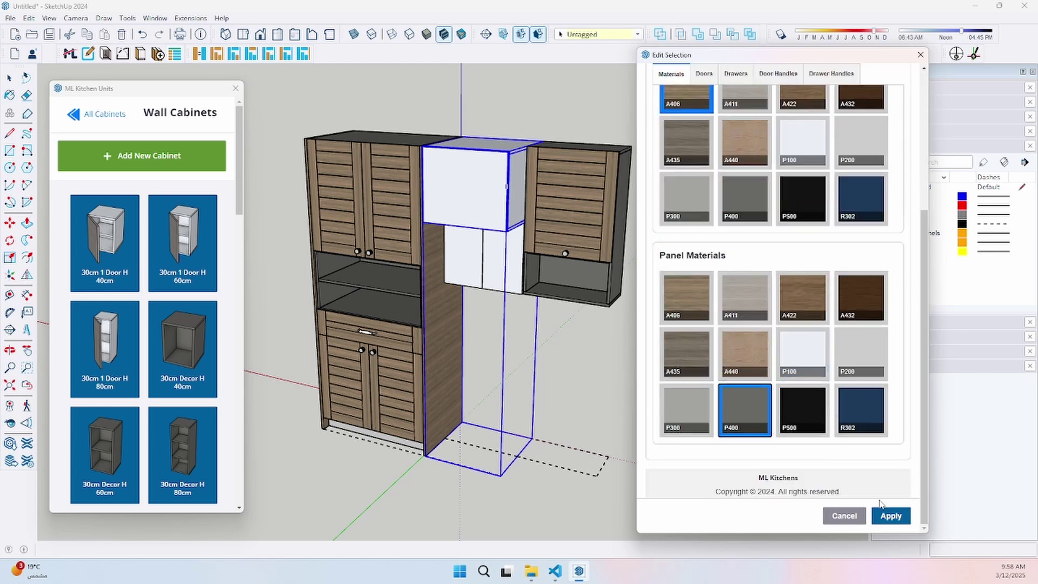
left_click(892, 516)
left_click(778, 216)
scroll(811, 390, "down", 3)
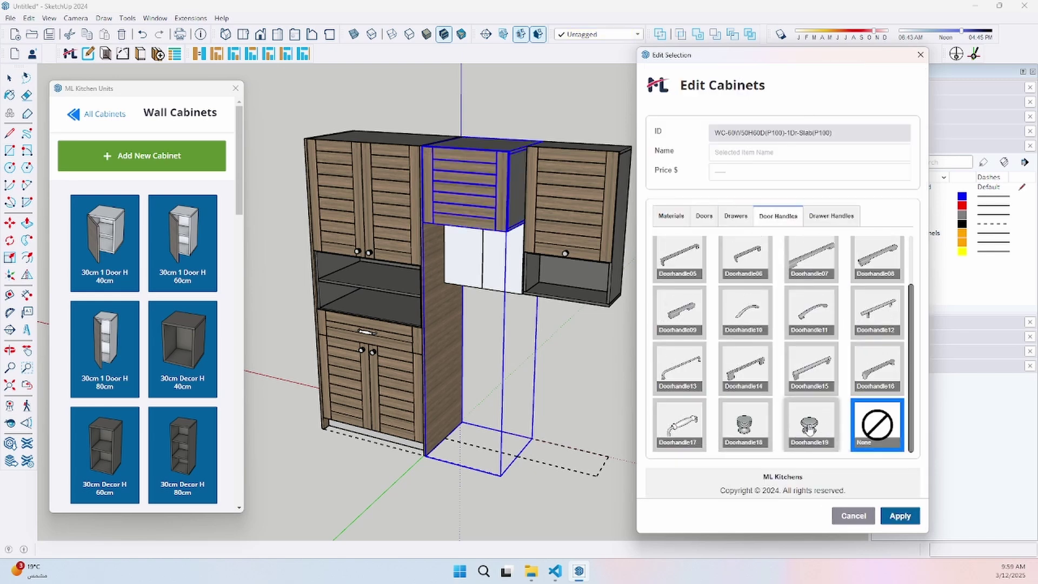
left_click(745, 424)
left_click(925, 56)
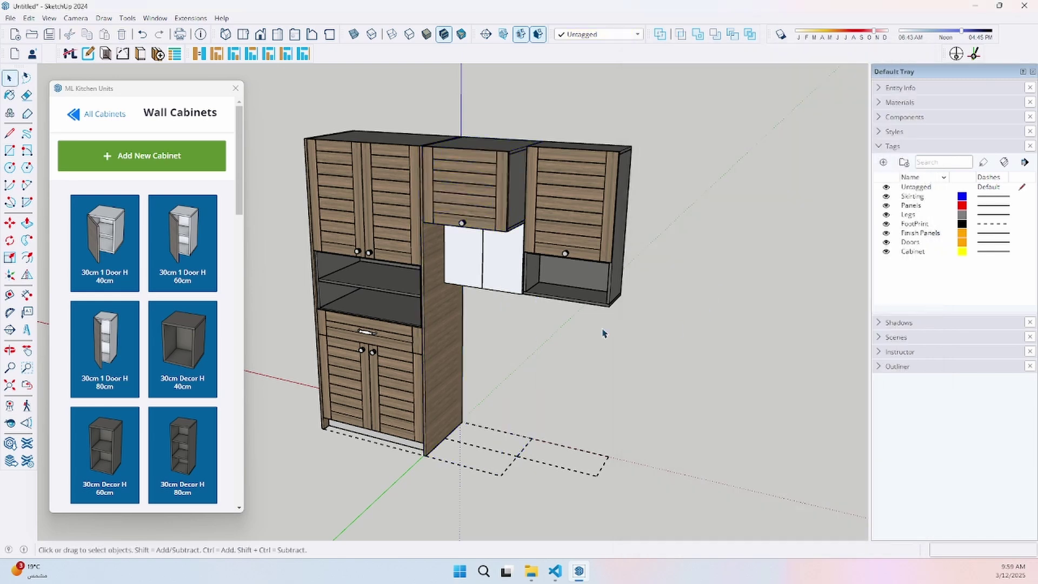
- Make the lower double-door cabinet dark grey P400 with Doorhandle18 knobs
left_click(109, 55)
scroll(751, 399, "down", 2)
left_click(890, 518)
left_click(708, 80)
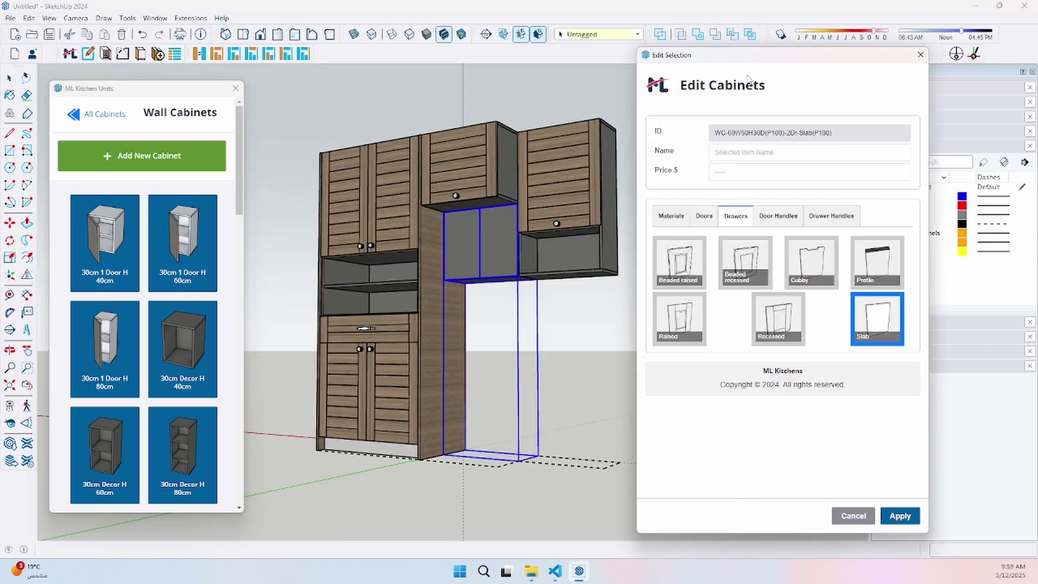
left_click(778, 218)
scroll(779, 365, "down", 3)
left_click(745, 423)
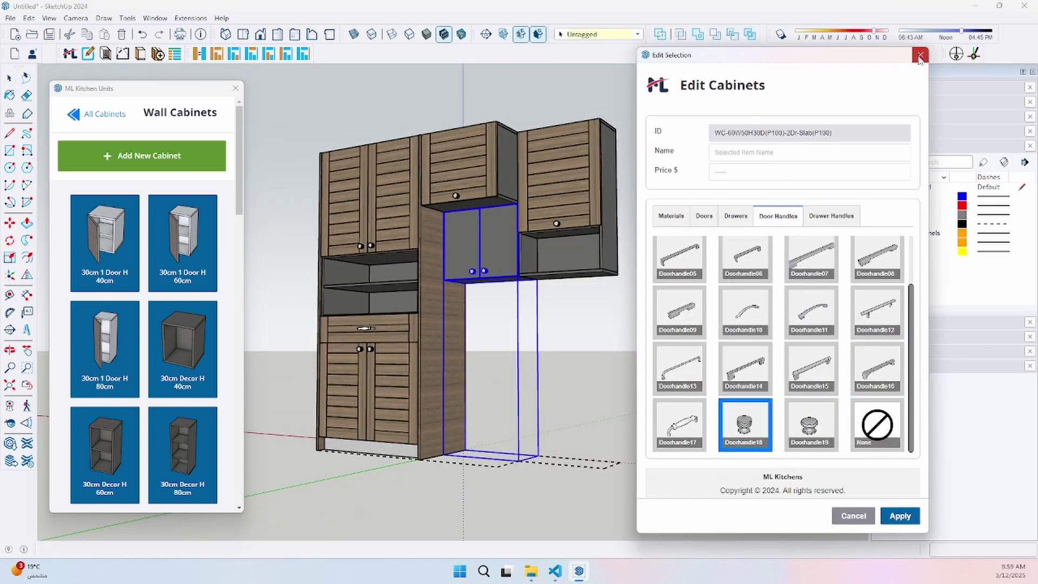
left_click(897, 521)
middle_click_drag(568, 365, 509, 336)
left_click(95, 114)
left_click(141, 360)
scroll(143, 286, "down", 2)
scroll(144, 286, "up", 2)
- Insert a 30 cm one-door tall cabinet with dark grey panels and an Hplanks door
left_click(106, 243)
middle_click_drag(617, 462, 680, 482)
scroll(614, 413, "up", 4)
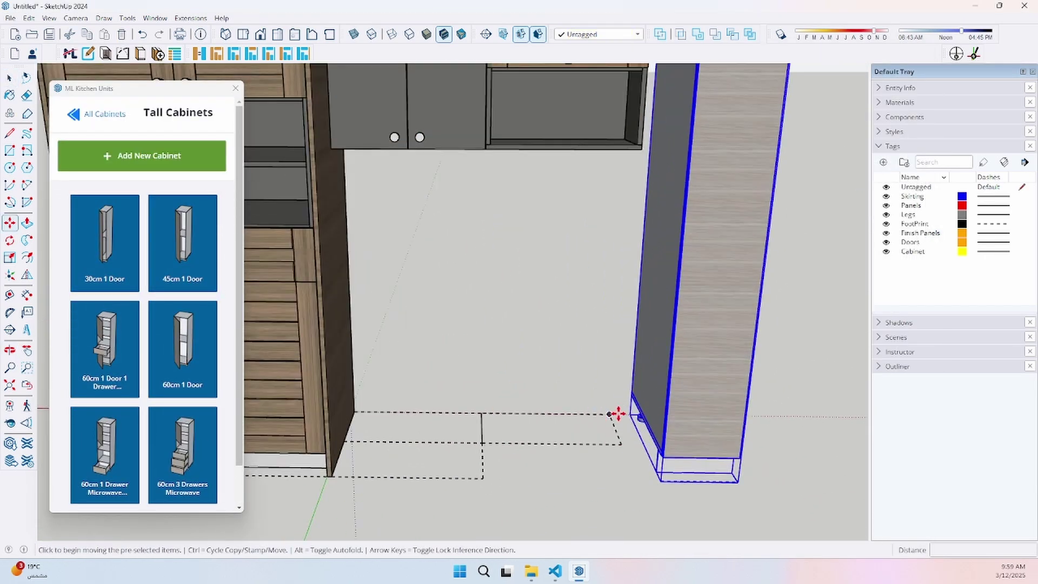
scroll(613, 413, "down", 5)
scroll(649, 393, "up", 3)
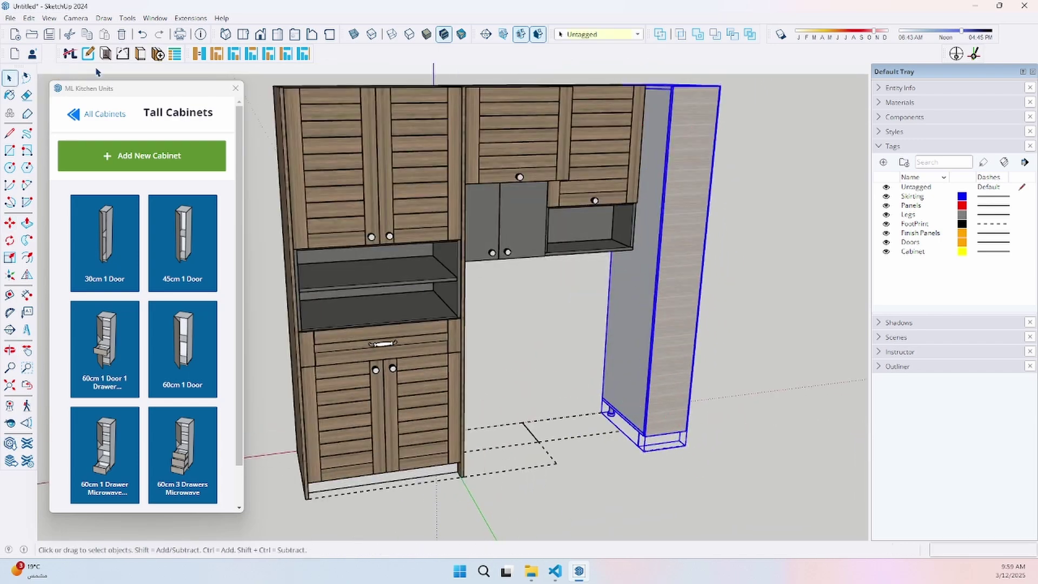
left_click(88, 56)
scroll(743, 425, "down", 3)
left_click(742, 425)
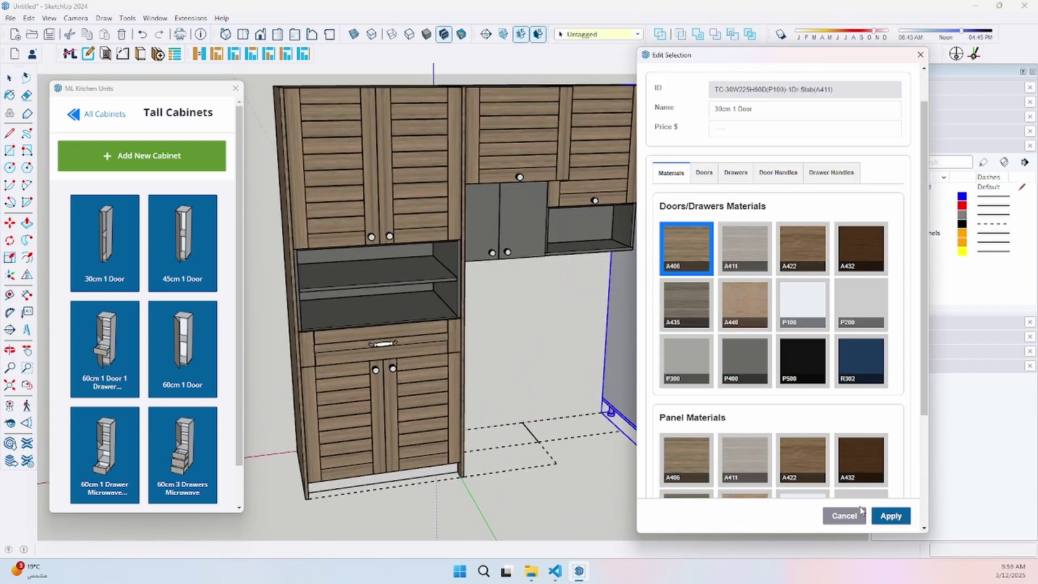
left_click(891, 515)
left_click(383, 526)
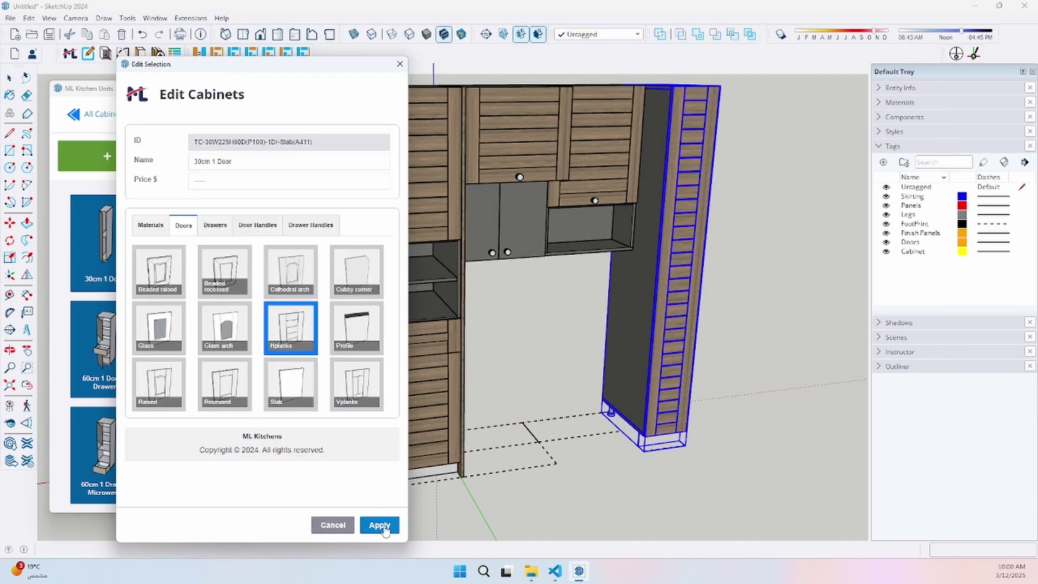
left_click(399, 63)
scroll(628, 461, "down", 3)
- Return to the cabinet categories and open the Base Cabinets catalogue
middle_click_drag(493, 433, 523, 439)
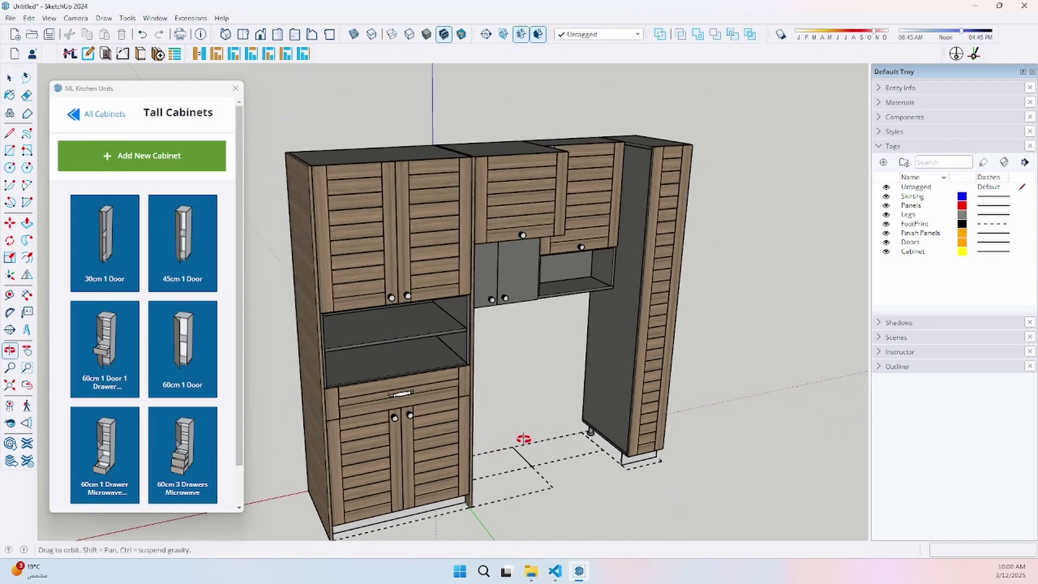
left_click(98, 113)
left_click(139, 162)
middle_click_drag(569, 370, 560, 371)
- Create a 120 cm base cabinet with three drawers and place it between the tall units
left_click(150, 162)
type("120")
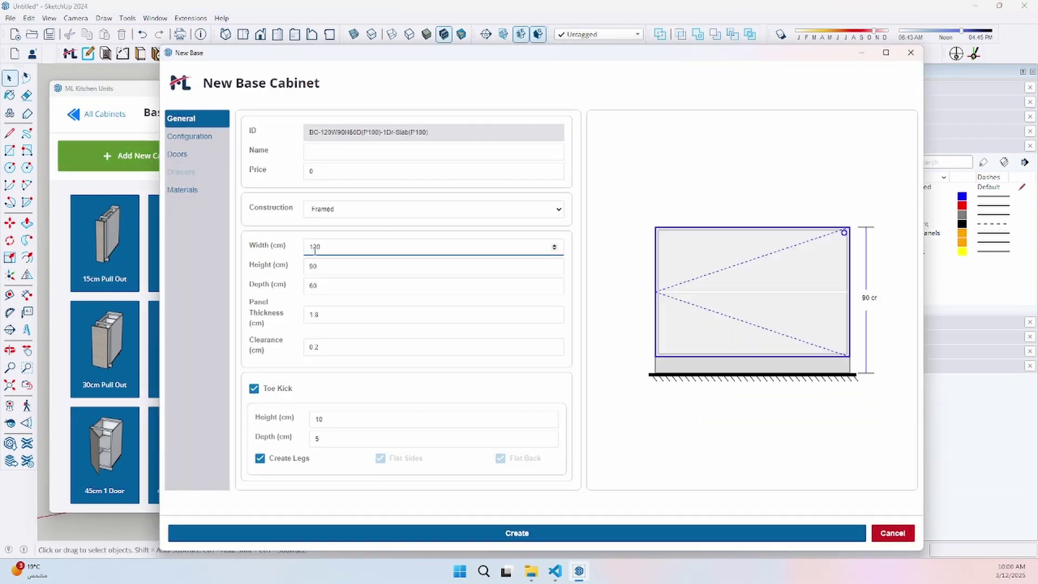
left_click(190, 136)
left_click(409, 130)
left_click(357, 167)
left_click(382, 203)
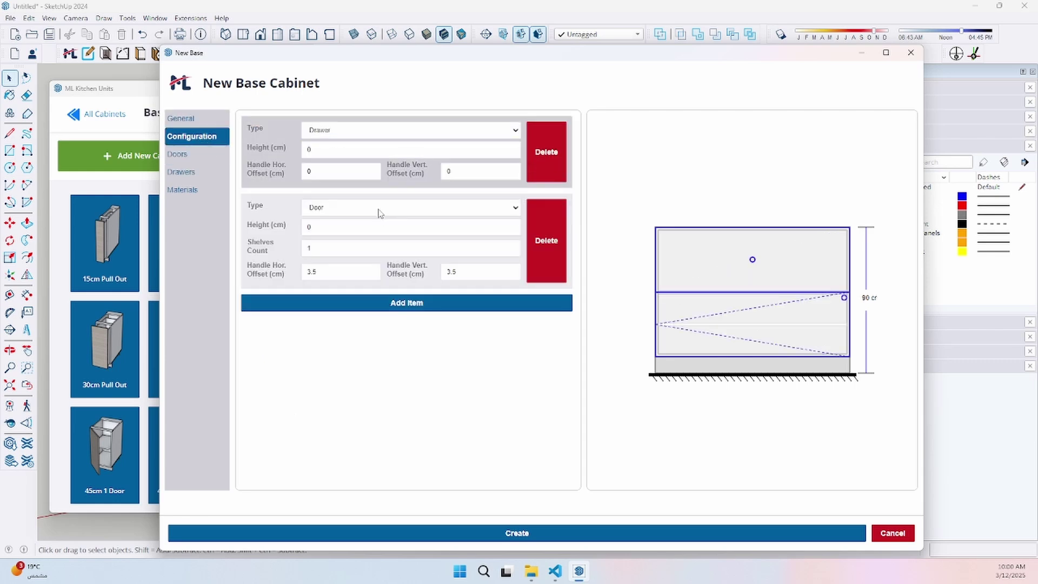
left_click(349, 208)
left_click(324, 253)
left_click(351, 279)
left_click(322, 330)
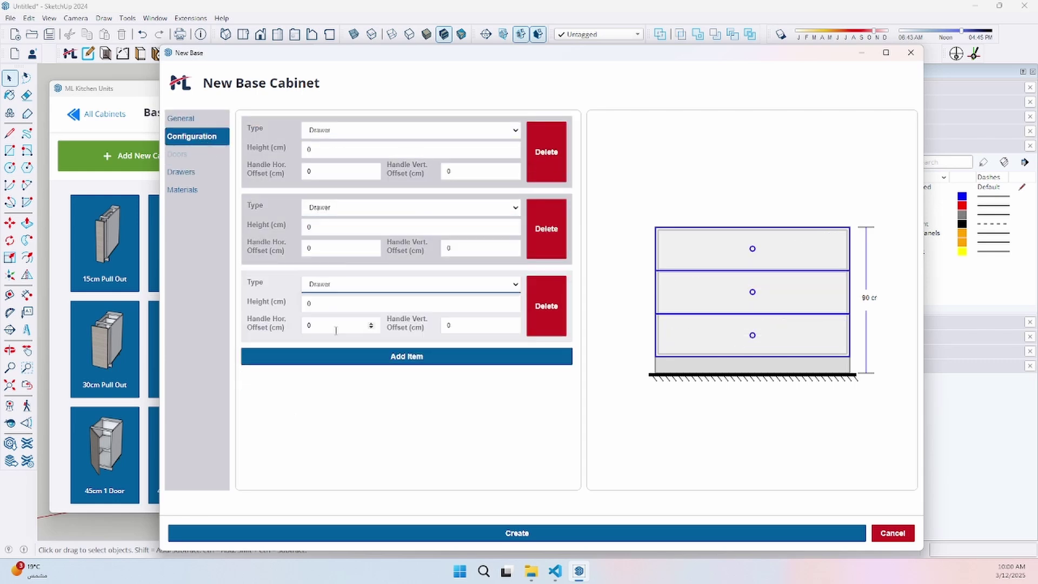
left_click(475, 535)
left_click(571, 418)
scroll(260, 324, "down", 3)
- Give the base cabinet dark grey P400 panels and recessed drawer fronts
left_click(224, 463)
left_click(371, 525)
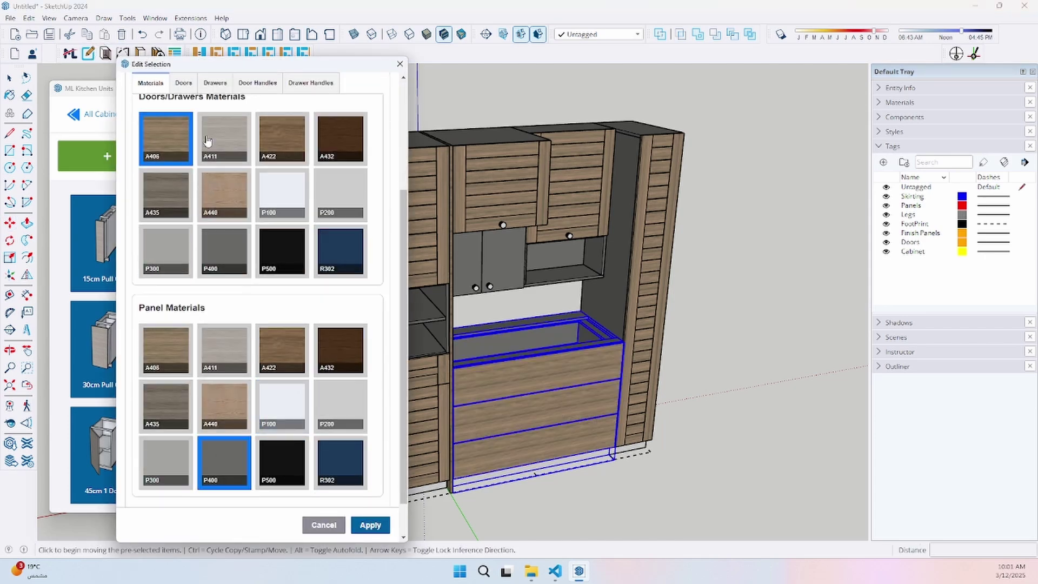
left_click(215, 82)
left_click(258, 328)
left_click(378, 525)
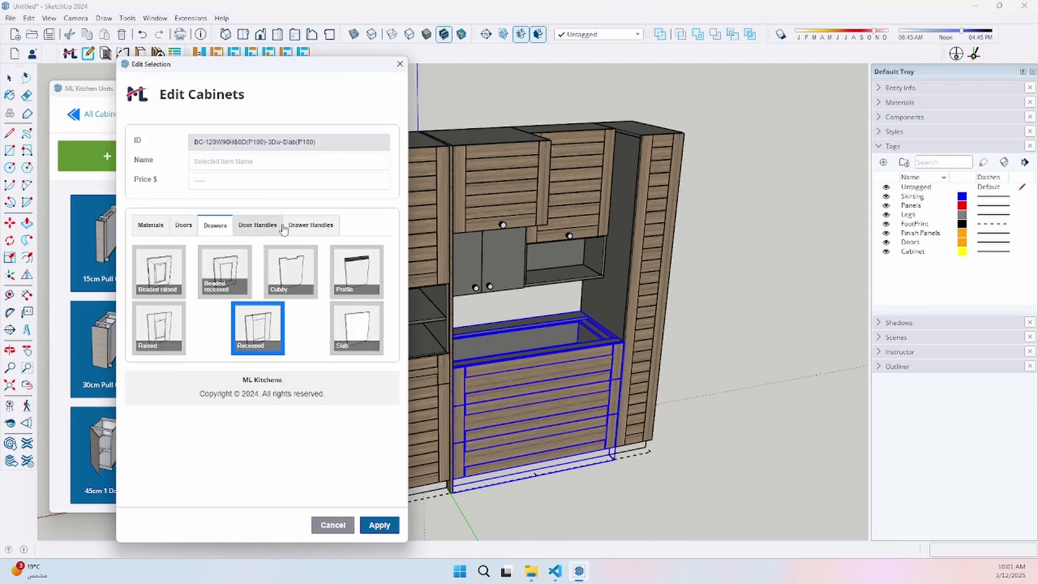
left_click(302, 229)
left_click(379, 525)
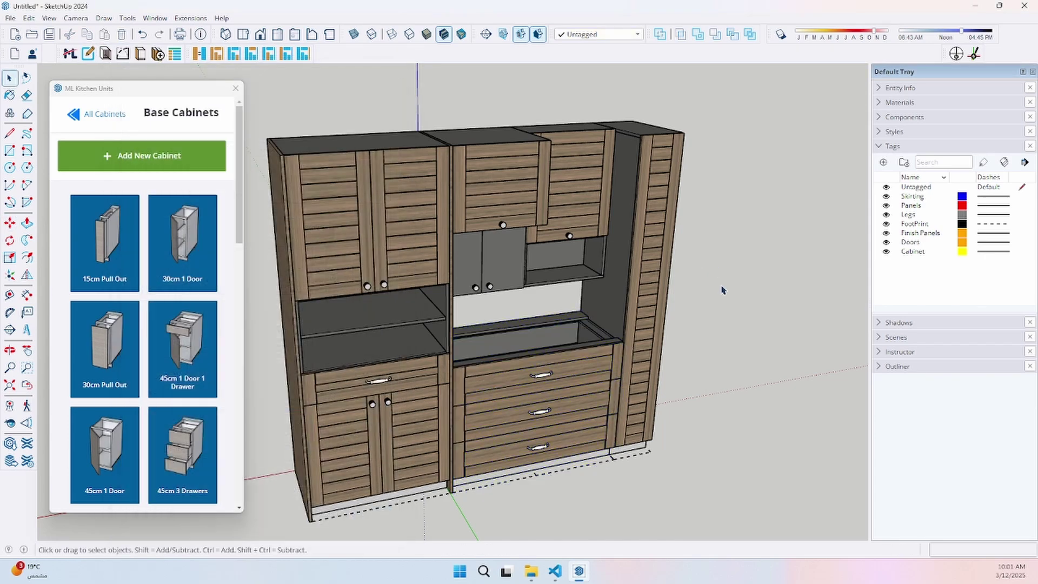
mouse_move(273, 310)
middle_mouse_down()
mouse_move(565, 245)
mouse_move(488, 195)
mouse_move(454, 212)
middle_mouse_up()
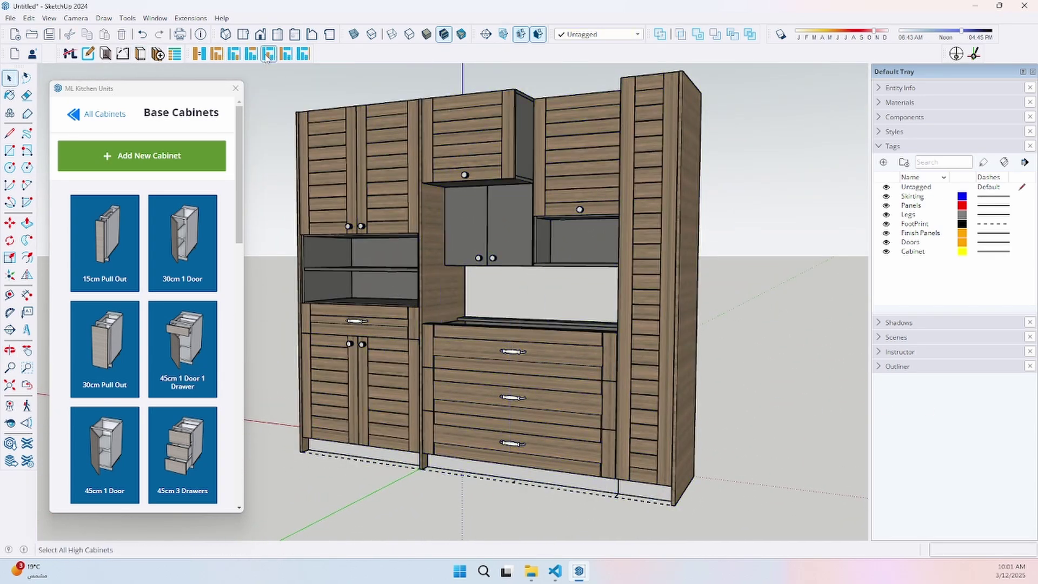
- Select all tall cabinets and generate the invoice showing nine units at $180
left_click(287, 56)
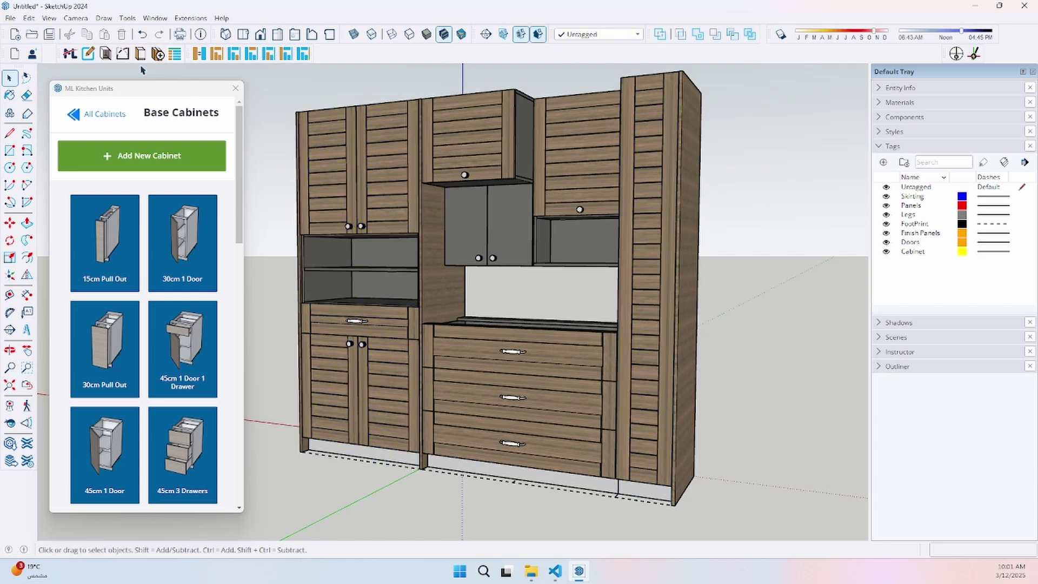
left_click(175, 57)
scroll(392, 304, "down", 5)
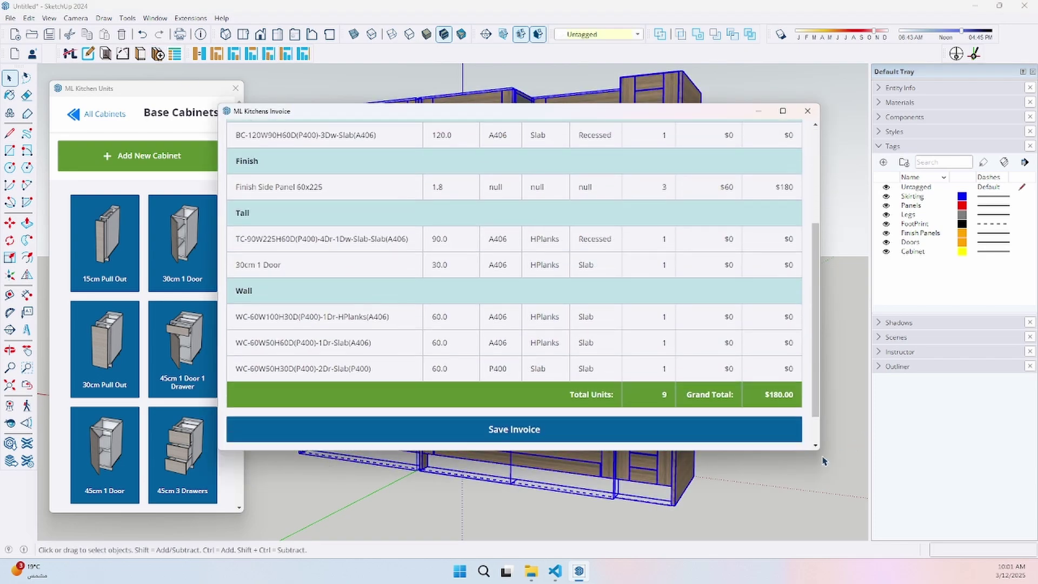
left_click_drag(815, 461, 814, 552)
scroll(653, 273, "down", 1)
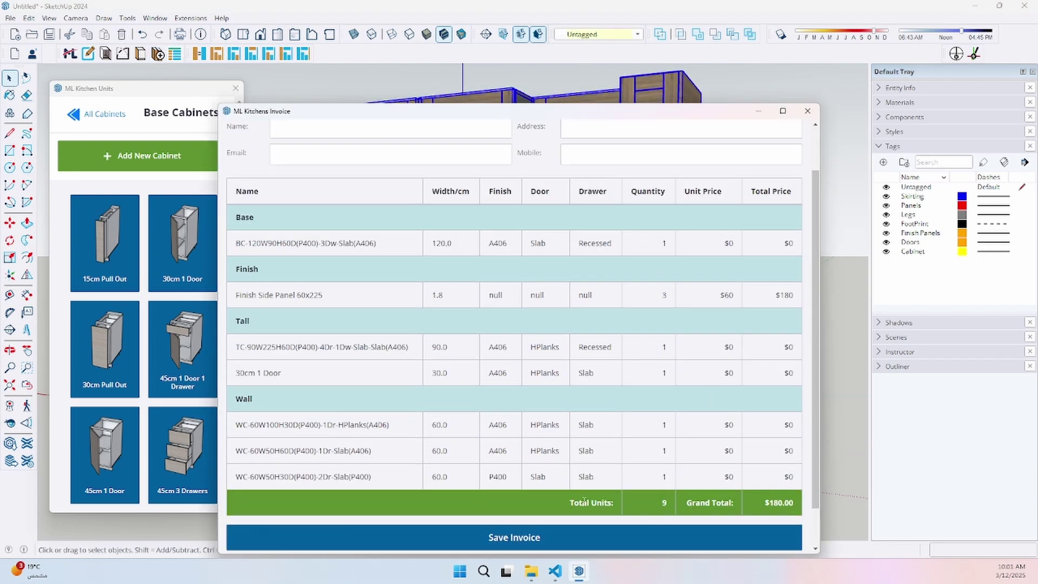
- Price the grey wall cabinet at $45 and set the plank wall cabinet's price
left_click(808, 113)
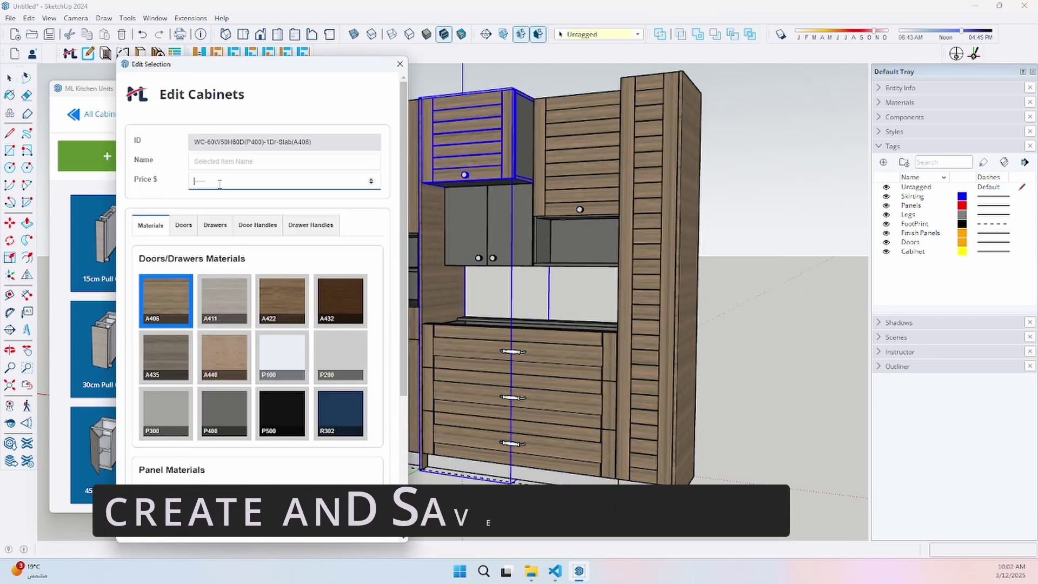
left_click(448, 176)
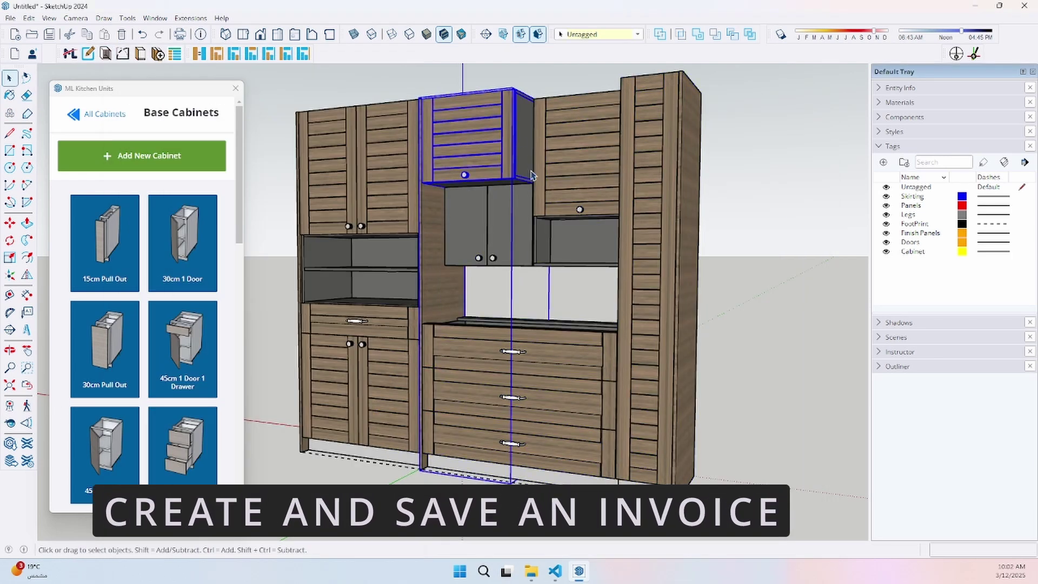
left_click(90, 55)
left_click(203, 181)
type("45")
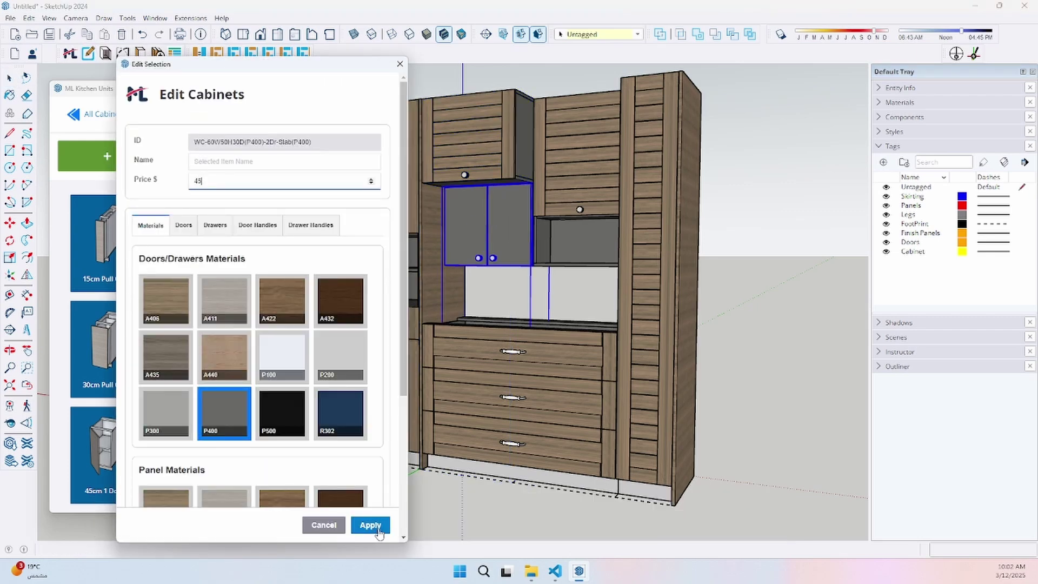
left_click(371, 526)
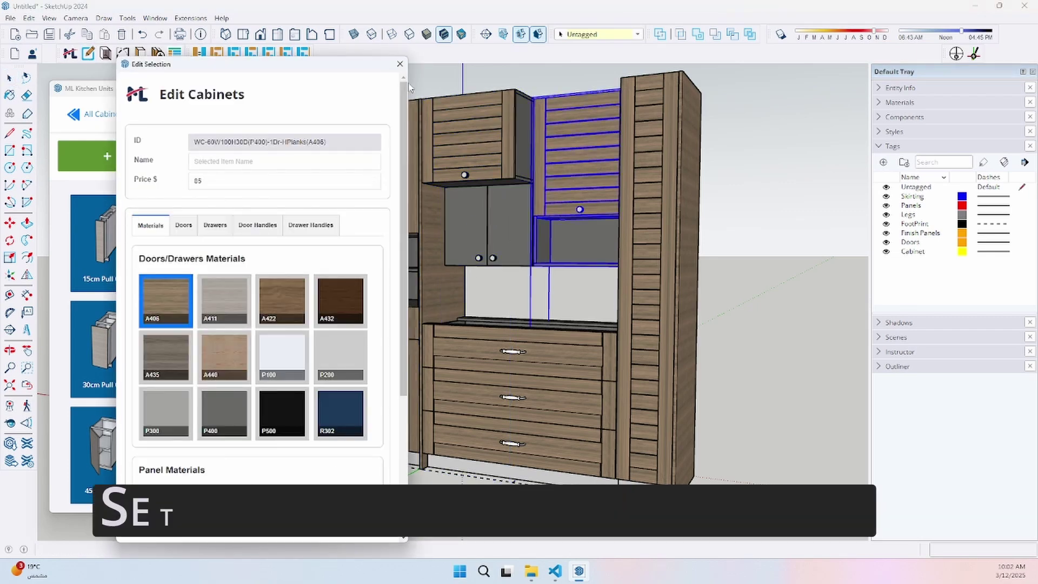
left_click(371, 526)
- Price the tall one-door, base drawer and left tall cabinets, bringing the invoice to $850
left_click(649, 276)
left_click(206, 184)
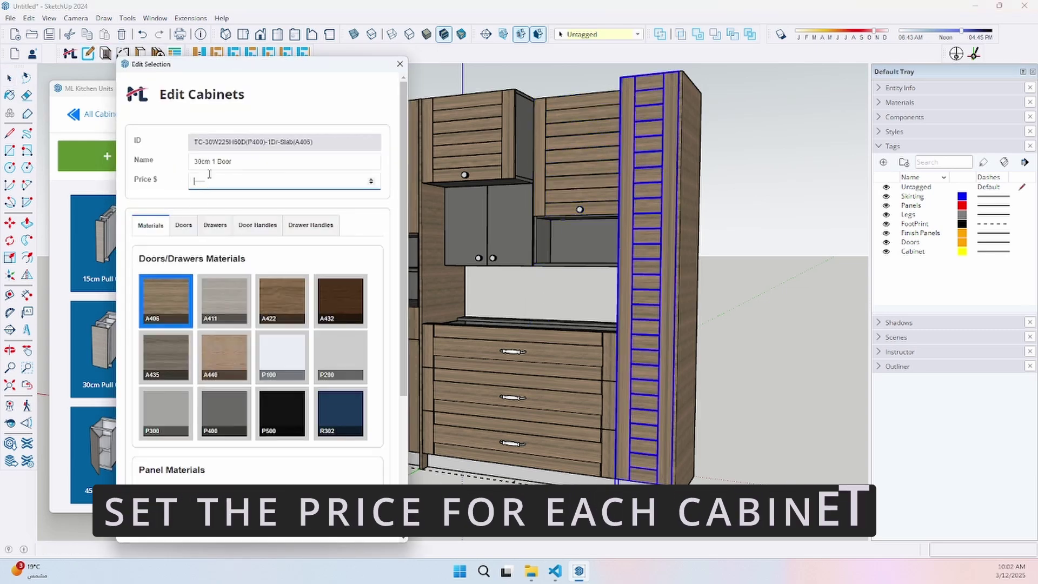
left_click(400, 64)
left_click(531, 388)
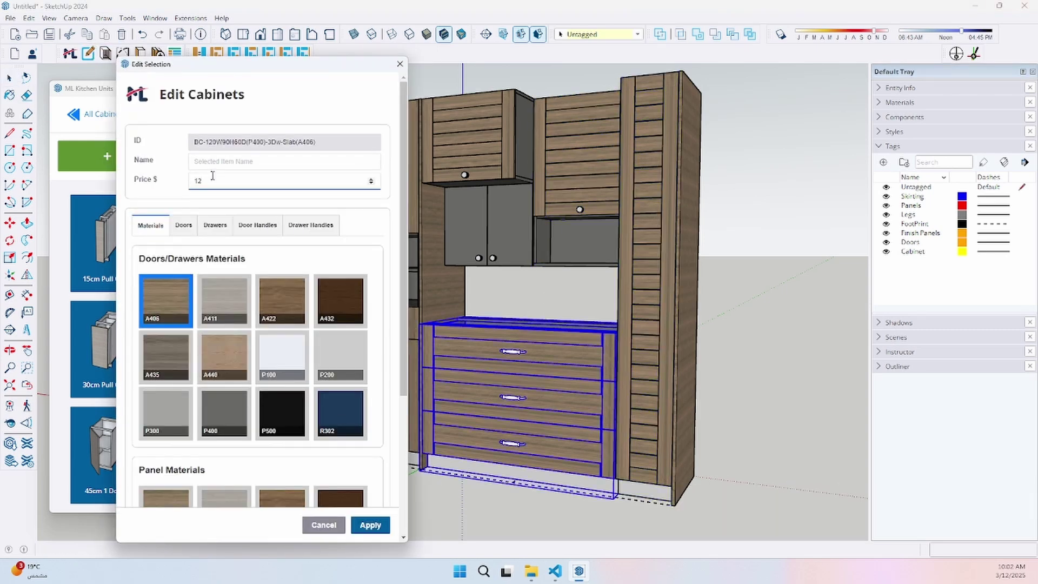
left_click(400, 63)
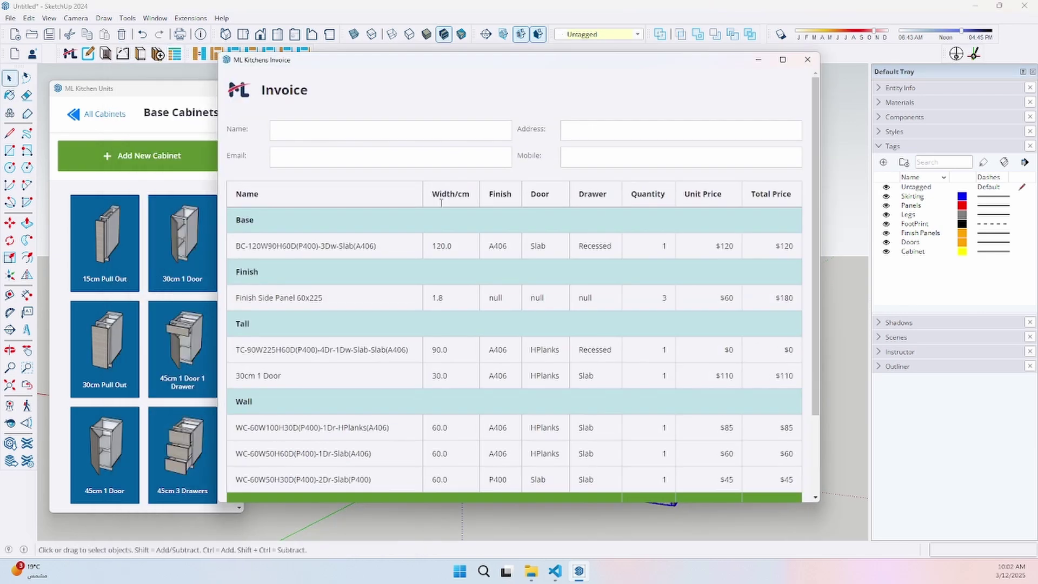
scroll(727, 277, "down", 1)
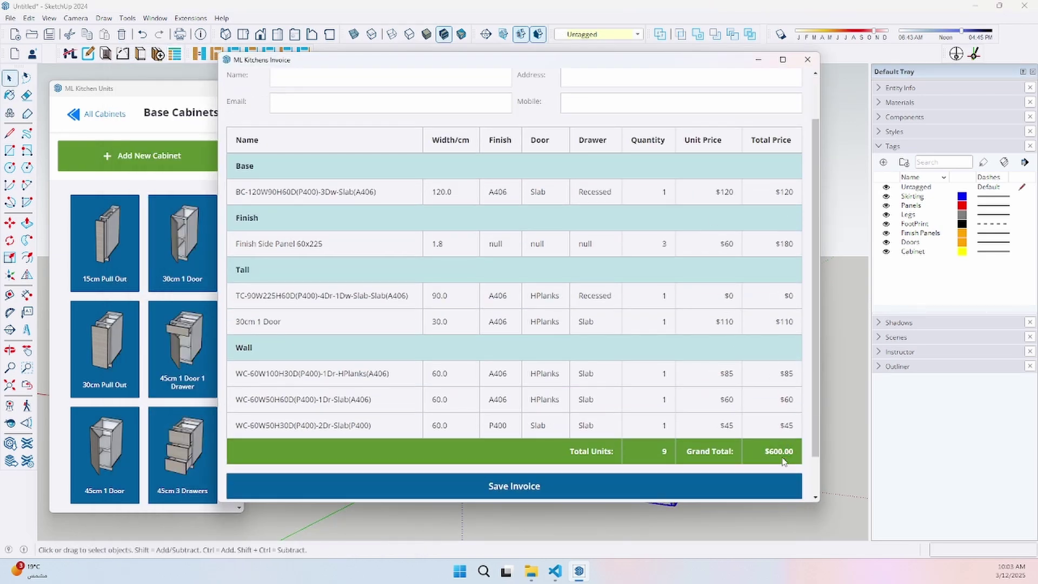
left_click(807, 60)
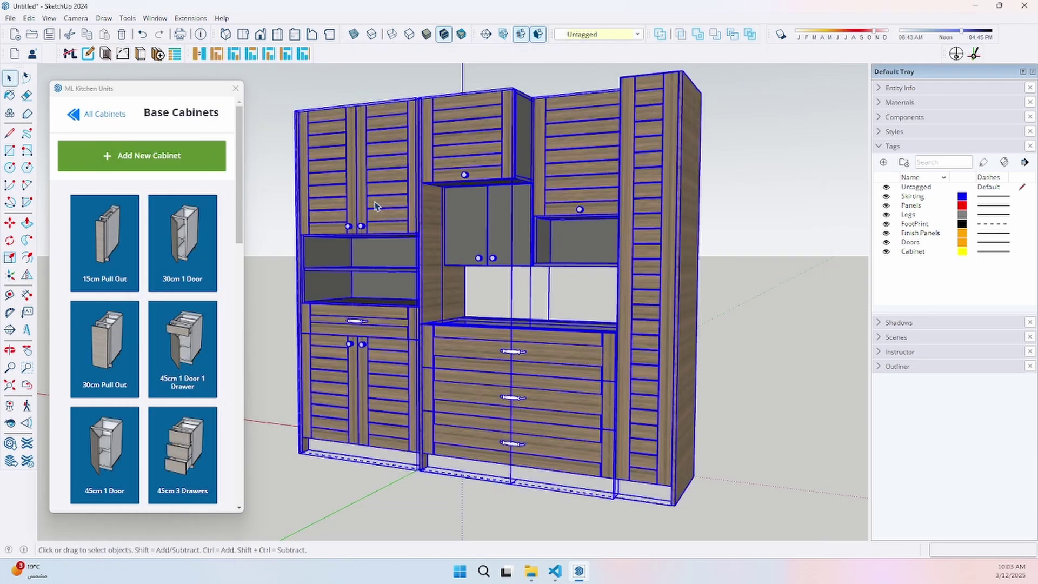
left_click(365, 244)
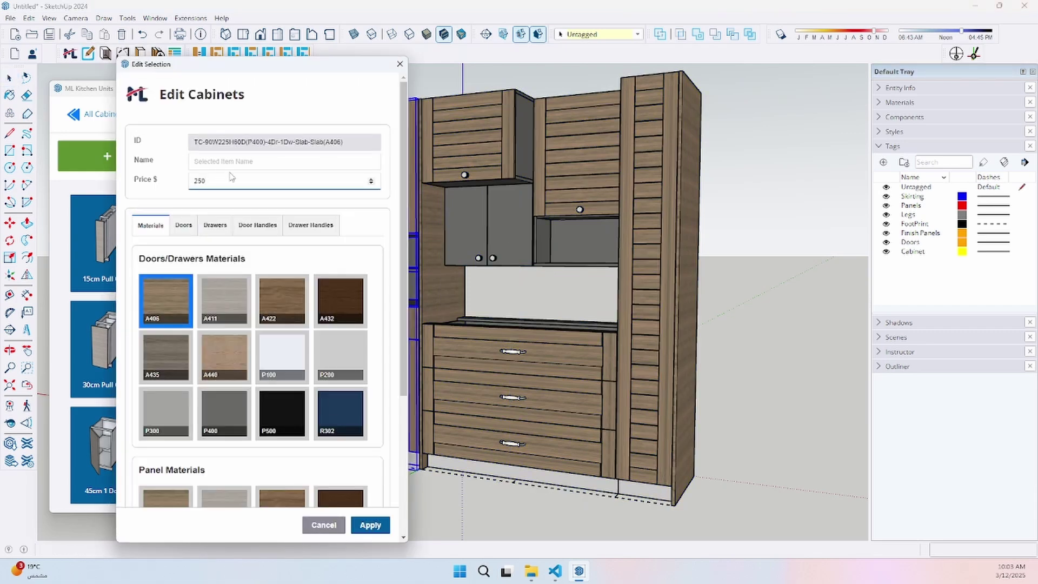
left_click(400, 63)
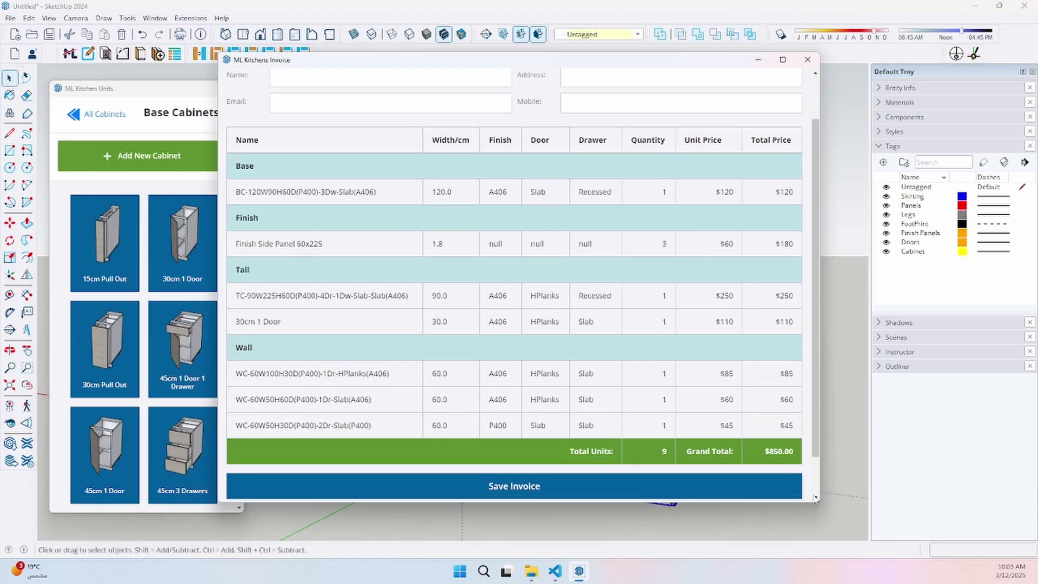
scroll(487, 342, "up", 2)
scroll(447, 288, "down", 2)
- Close the invoice and orbit the finished open-door kitchen wall from front and sides
left_click(807, 61)
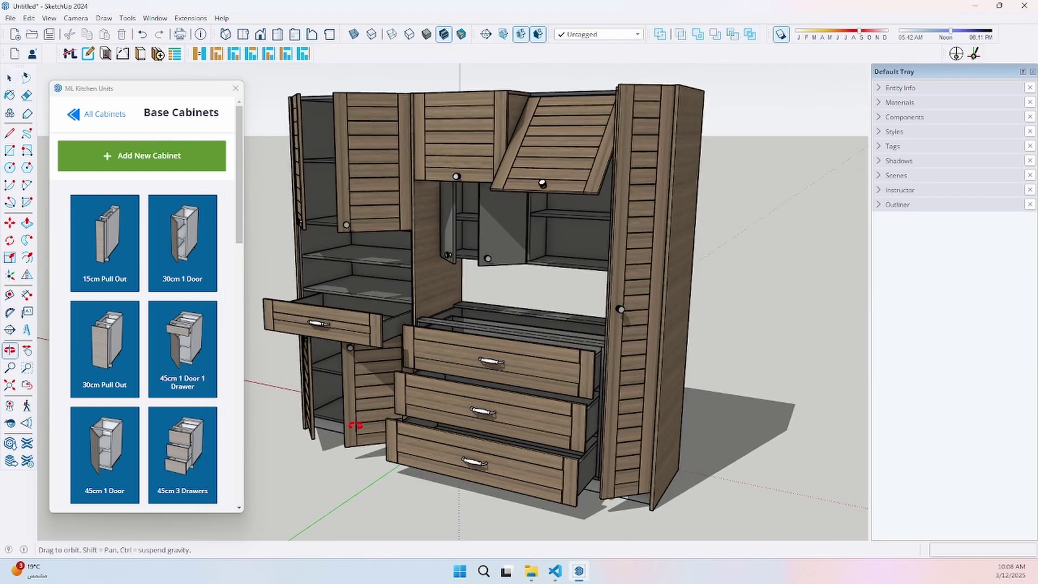
mouse_move(292, 425)
middle_mouse_down()
mouse_move(429, 429)
mouse_move(514, 409)
mouse_move(559, 420)
mouse_move(697, 413)
middle_mouse_up()
mouse_move(347, 382)
middle_mouse_down()
mouse_move(737, 412)
mouse_move(752, 400)
middle_mouse_up()
mouse_move(385, 245)
middle_mouse_down()
mouse_move(584, 268)
mouse_move(596, 285)
mouse_move(663, 291)
middle_mouse_up()
mouse_move(341, 304)
middle_mouse_down()
mouse_move(487, 302)
mouse_move(747, 329)
middle_mouse_up()
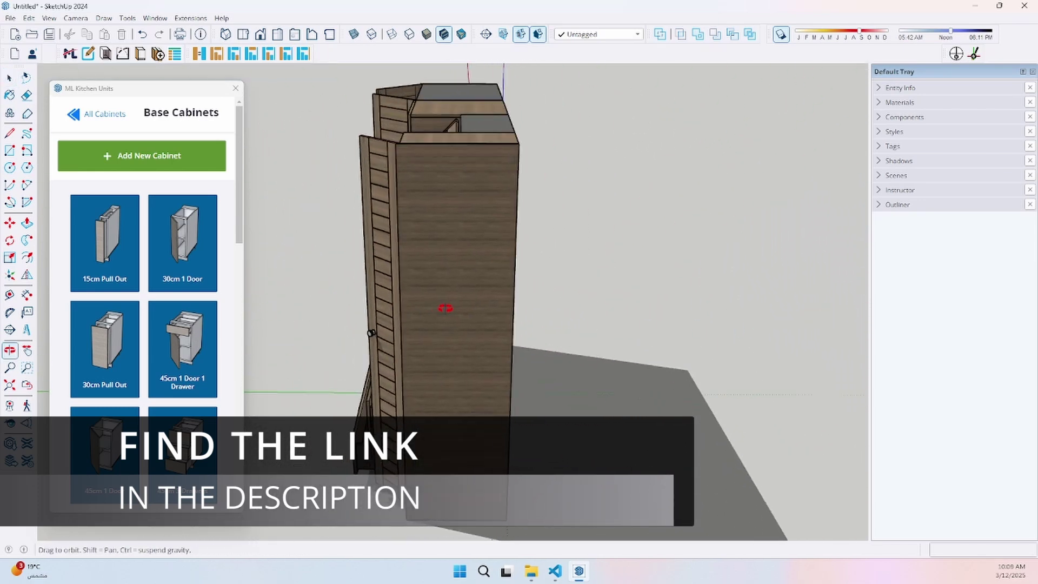
mouse_move(454, 306)
middle_mouse_down()
mouse_move(654, 273)
mouse_move(761, 206)
middle_mouse_up()
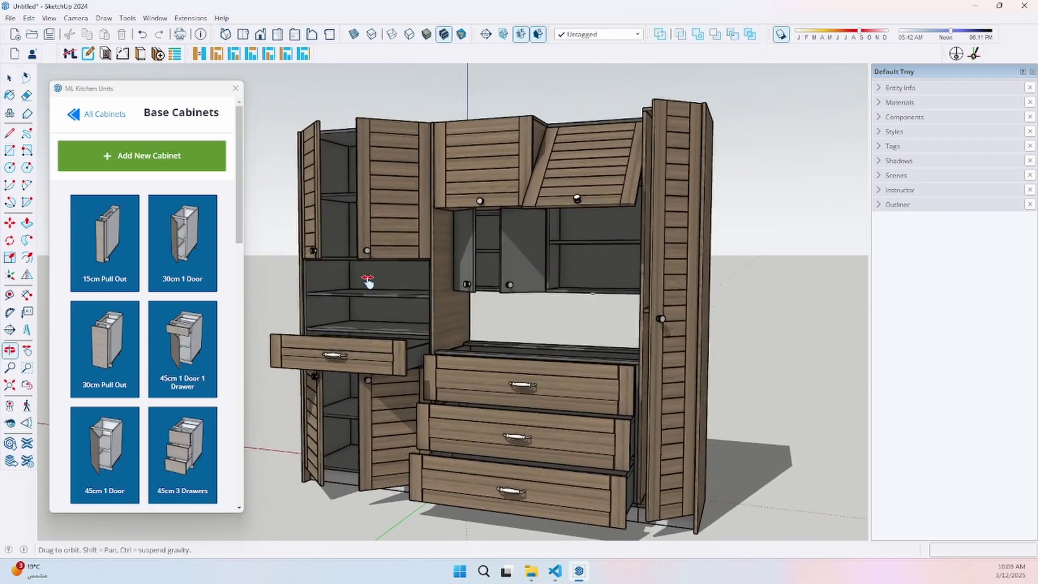